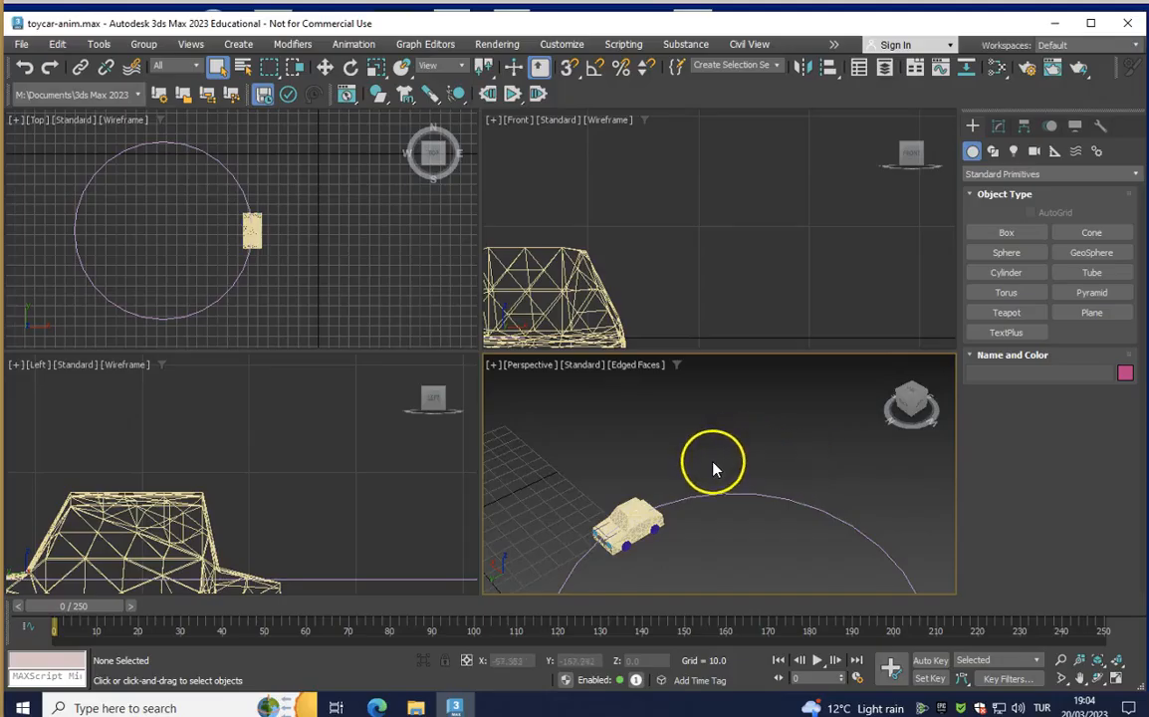
Remove the Subdivide modifier from the car body, leaving only its Editable Mesh
scroll(705, 476, "down", 5)
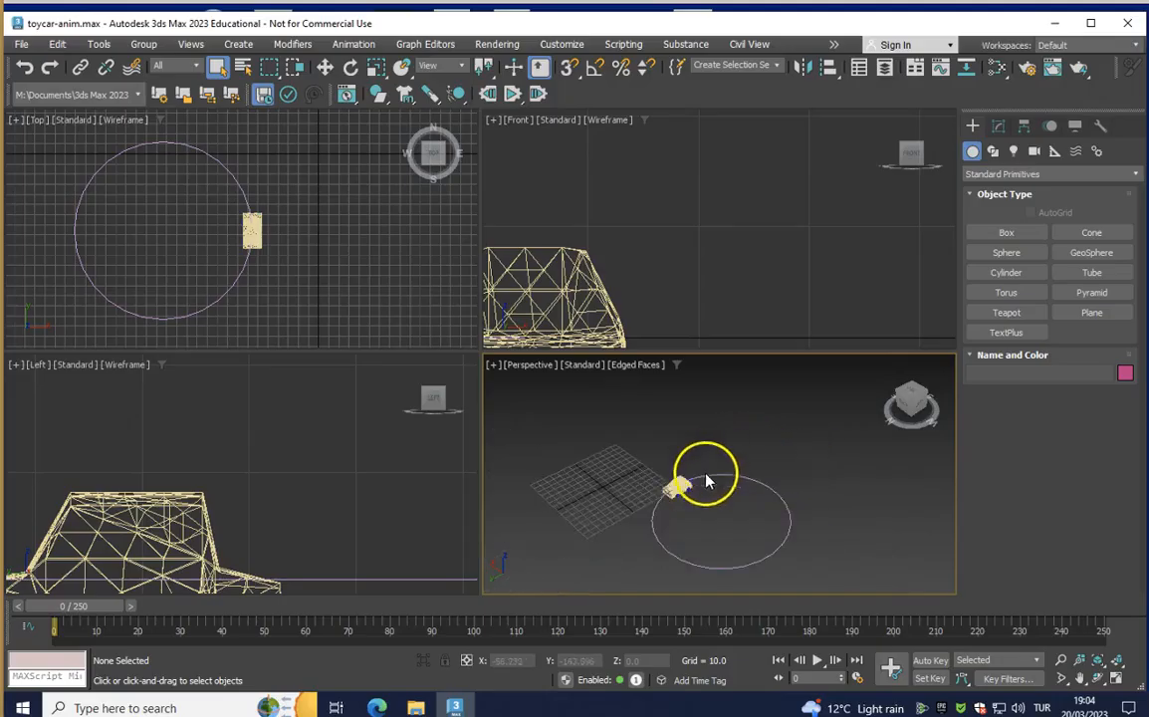
scroll(696, 483, "up", 5)
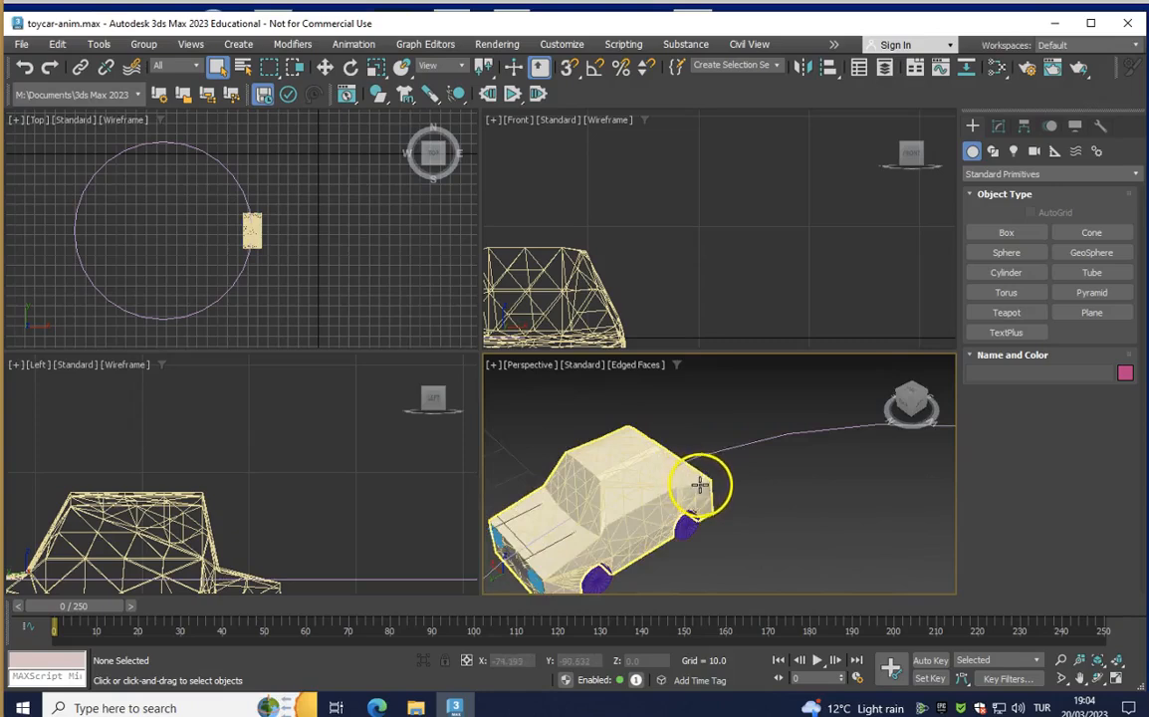
scroll(700, 485, "down", 4)
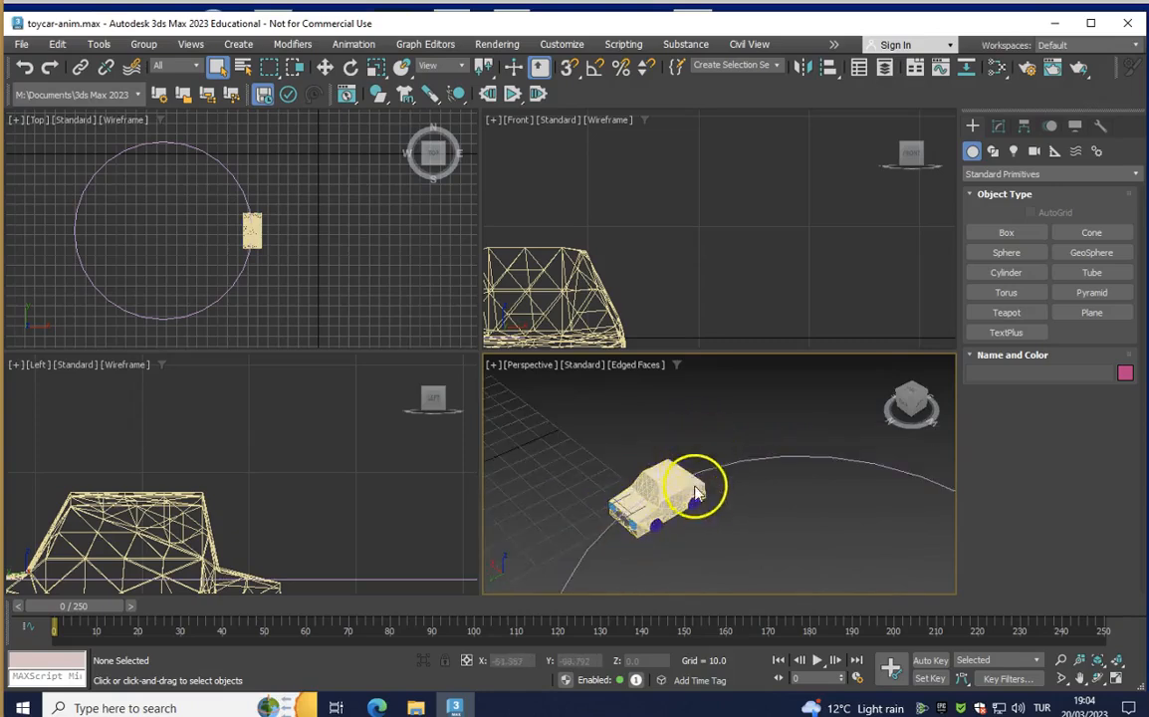
scroll(638, 443, "down", 3)
scroll(673, 466, "up", 5)
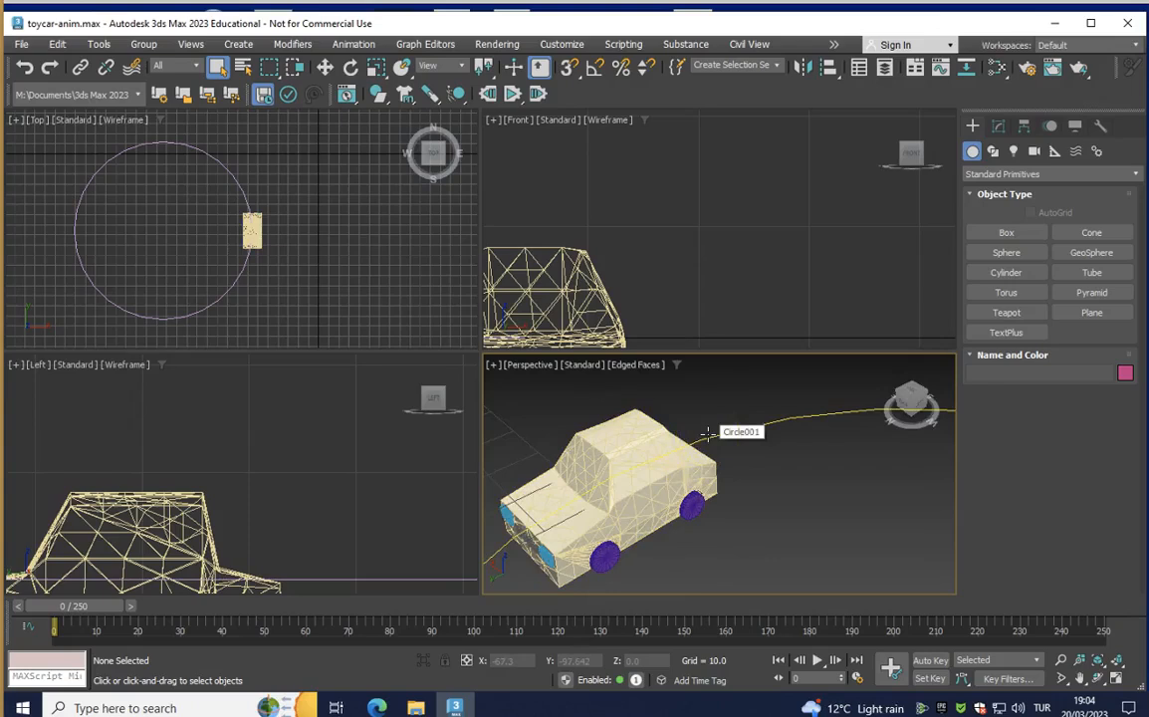
scroll(600, 456, "up", 3)
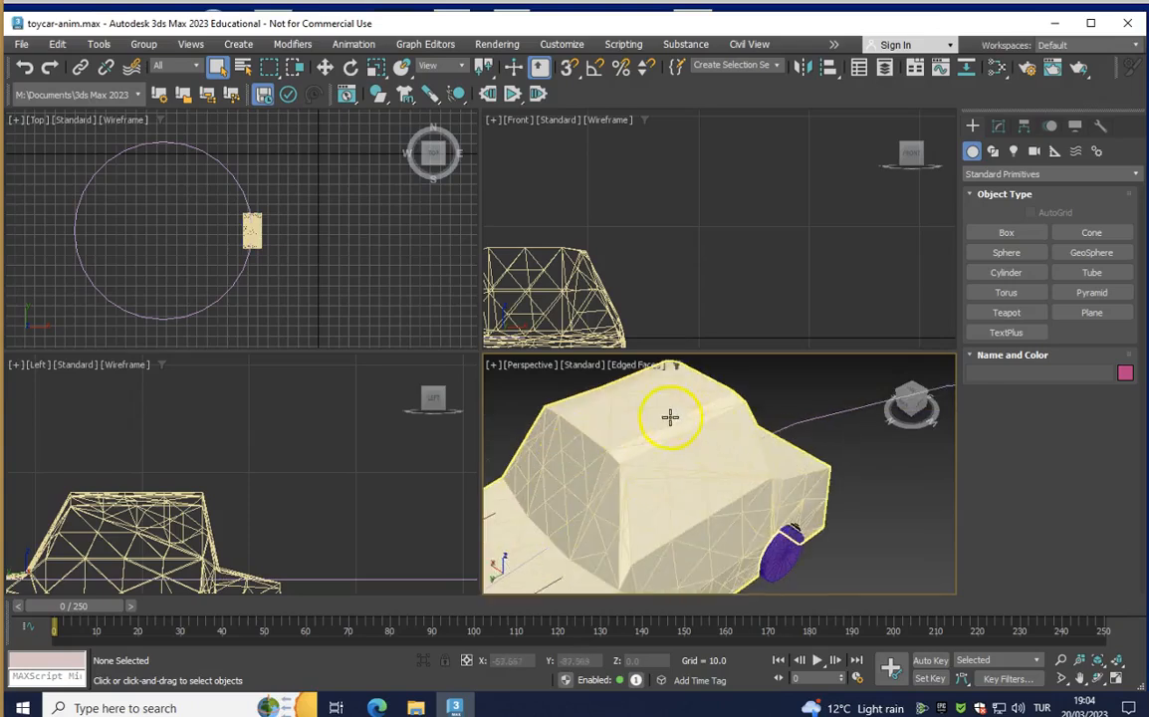
scroll(635, 421, "down", 4)
left_click(643, 432)
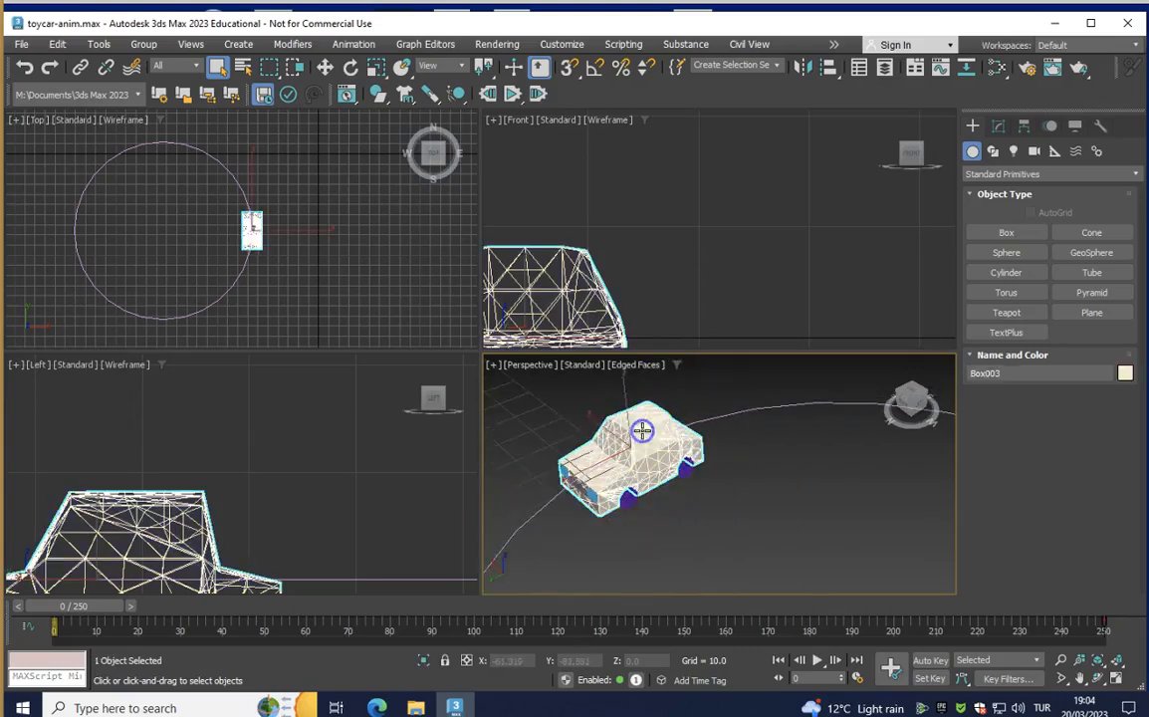
left_click(998, 126)
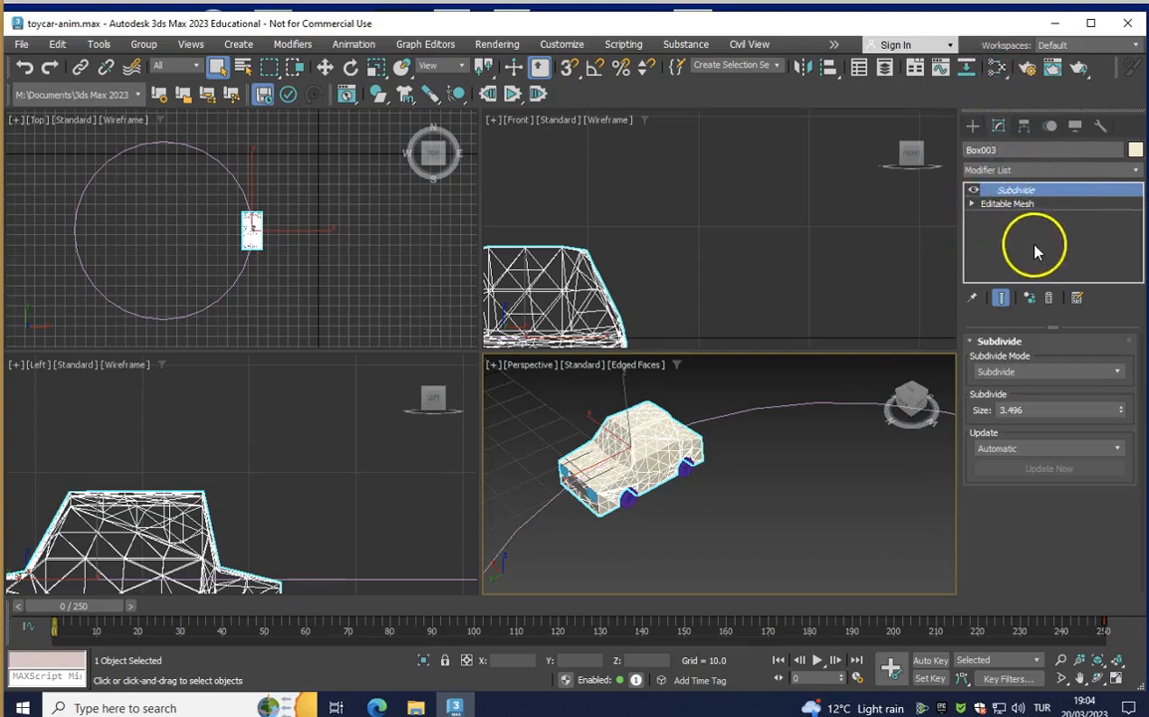
left_click(1048, 296)
left_click(770, 477)
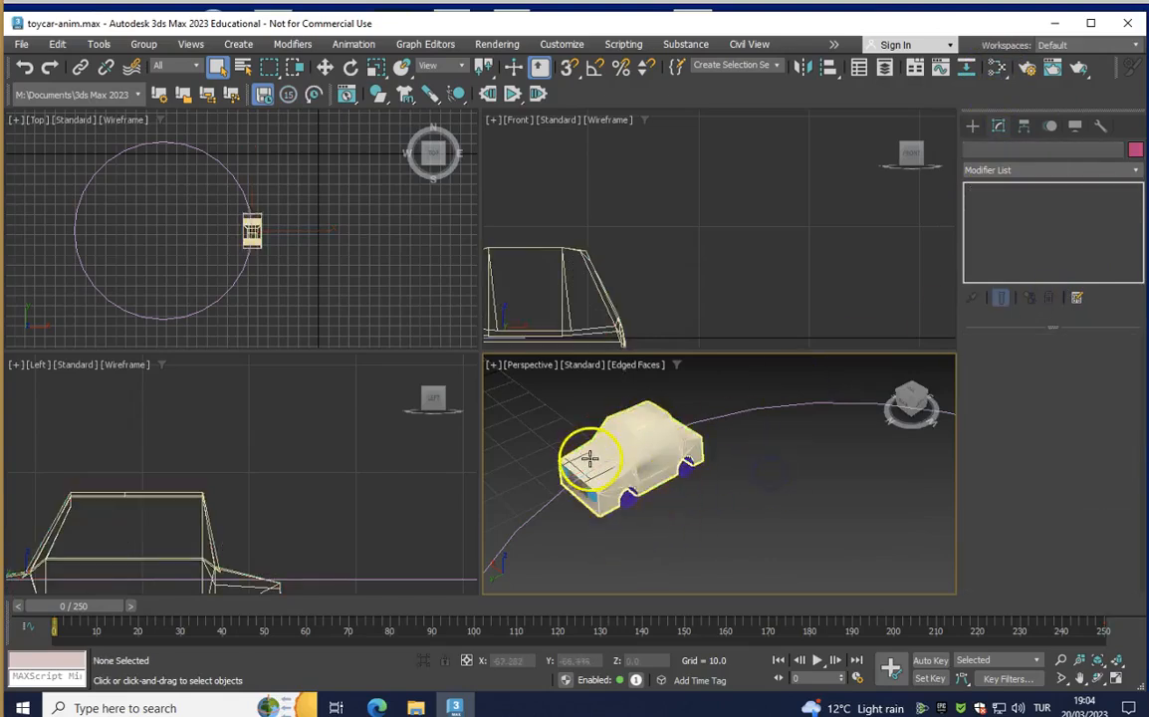
Examine the car body's mesh edges without subdivision, around the hood, windshield, sides and wheels
scroll(652, 461, "up", 5)
scroll(687, 440, "up", 2)
scroll(687, 430, "down", 5)
left_click(713, 431)
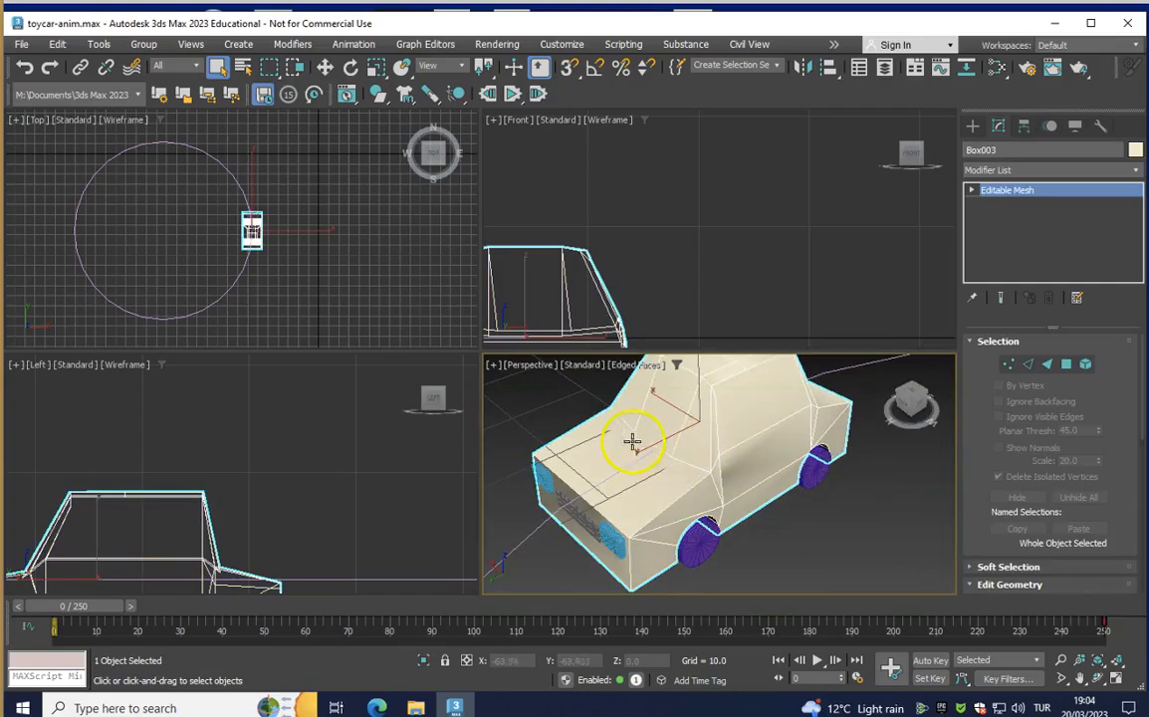
scroll(634, 444, "up", 3)
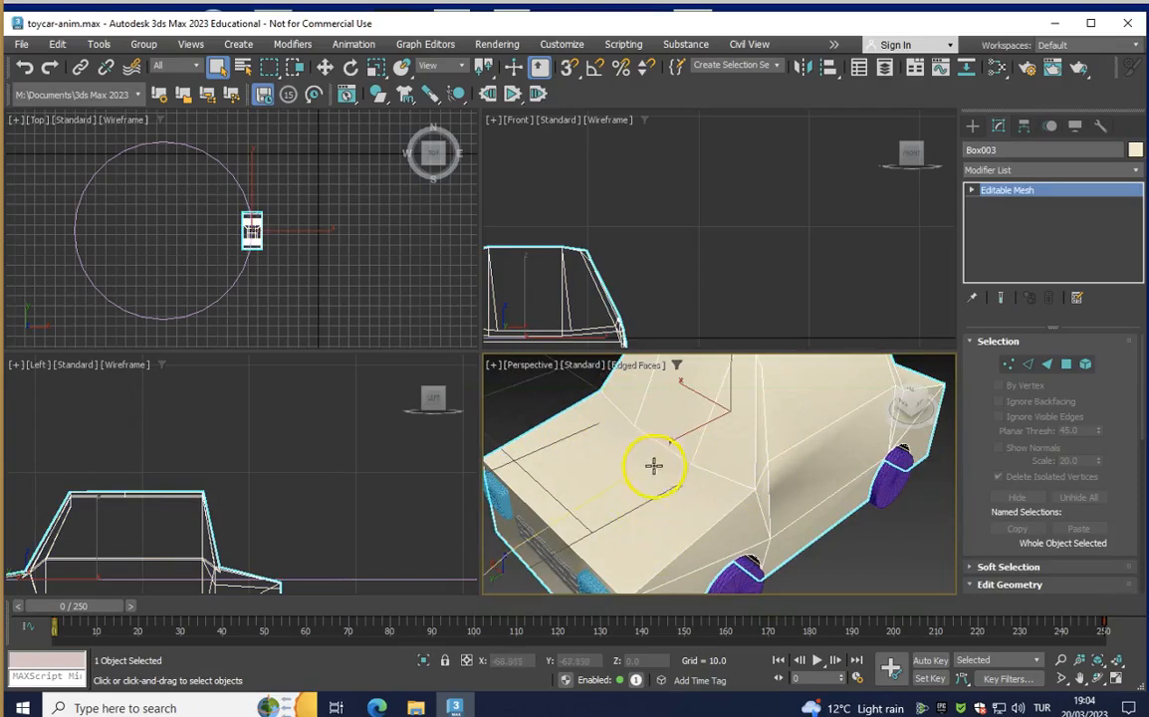
scroll(652, 468, "down", 3)
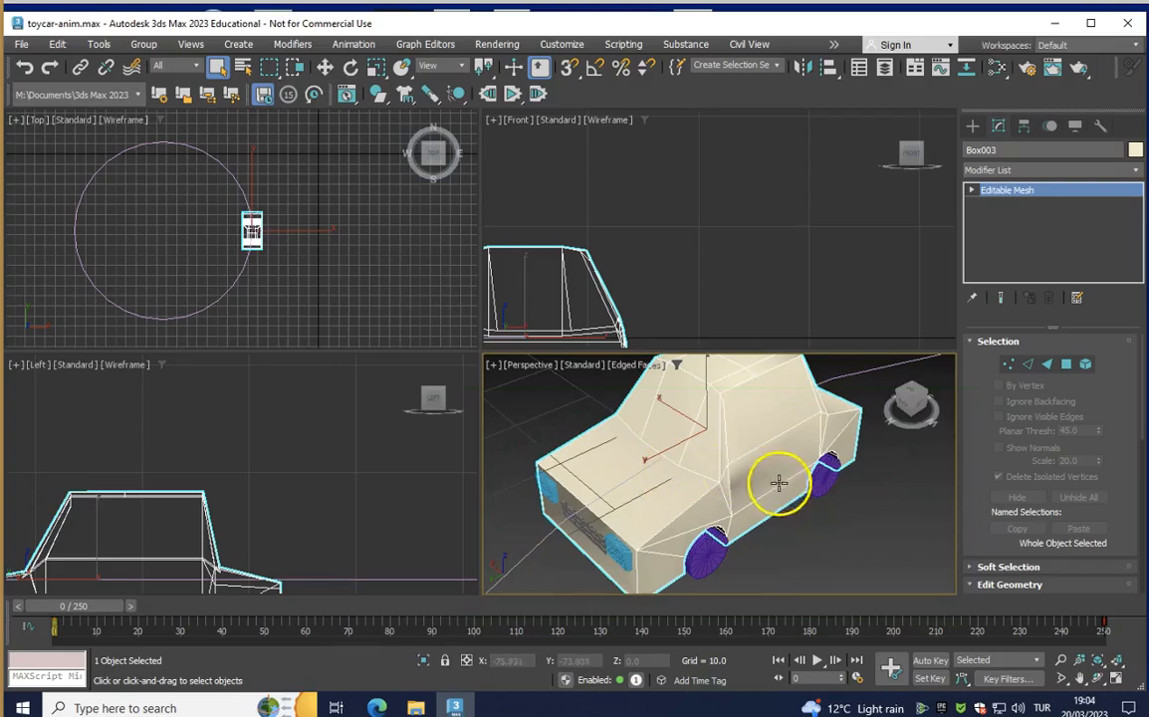
scroll(833, 541, "down", 2)
scroll(801, 480, "up", 5)
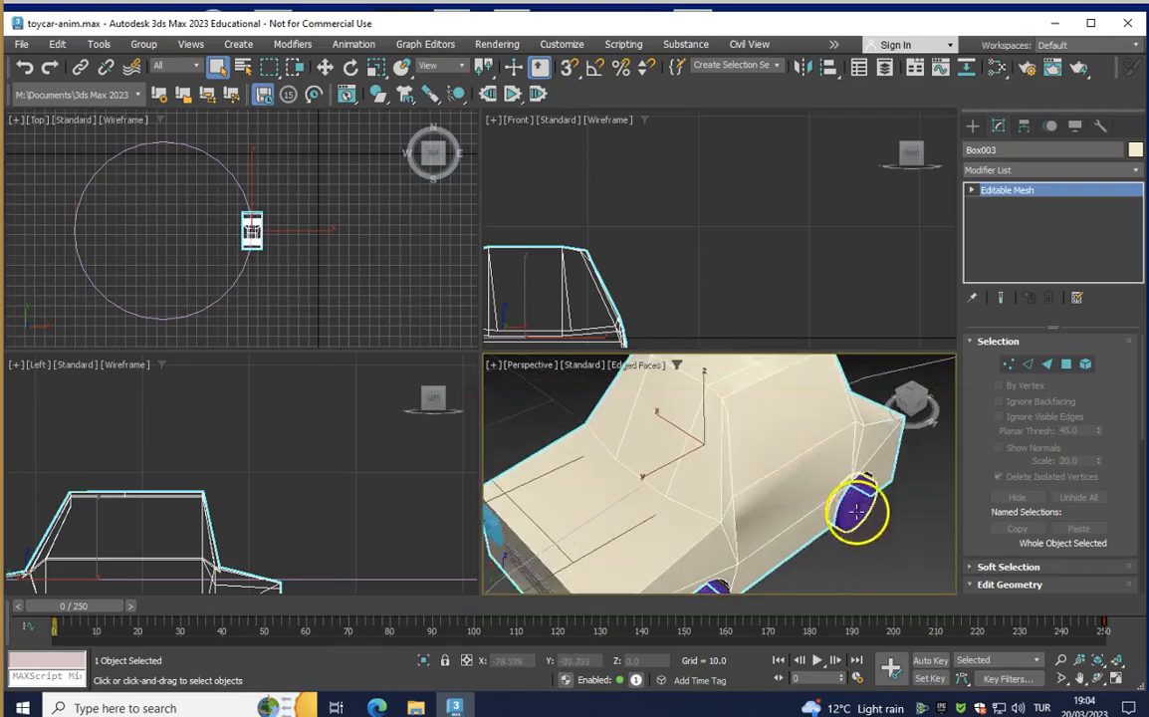
scroll(786, 504, "down", 5)
left_click(628, 427)
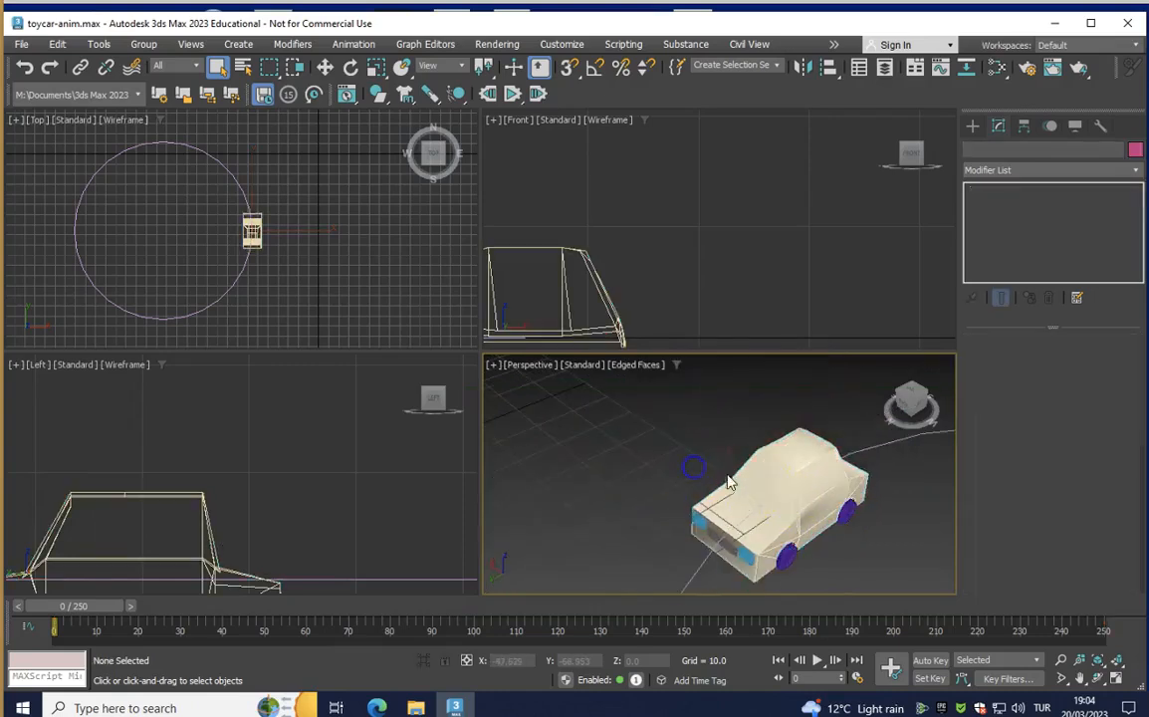
Apply the object-space Subdivide modifier to the car body
scroll(791, 509, "up", 6)
left_click(809, 472)
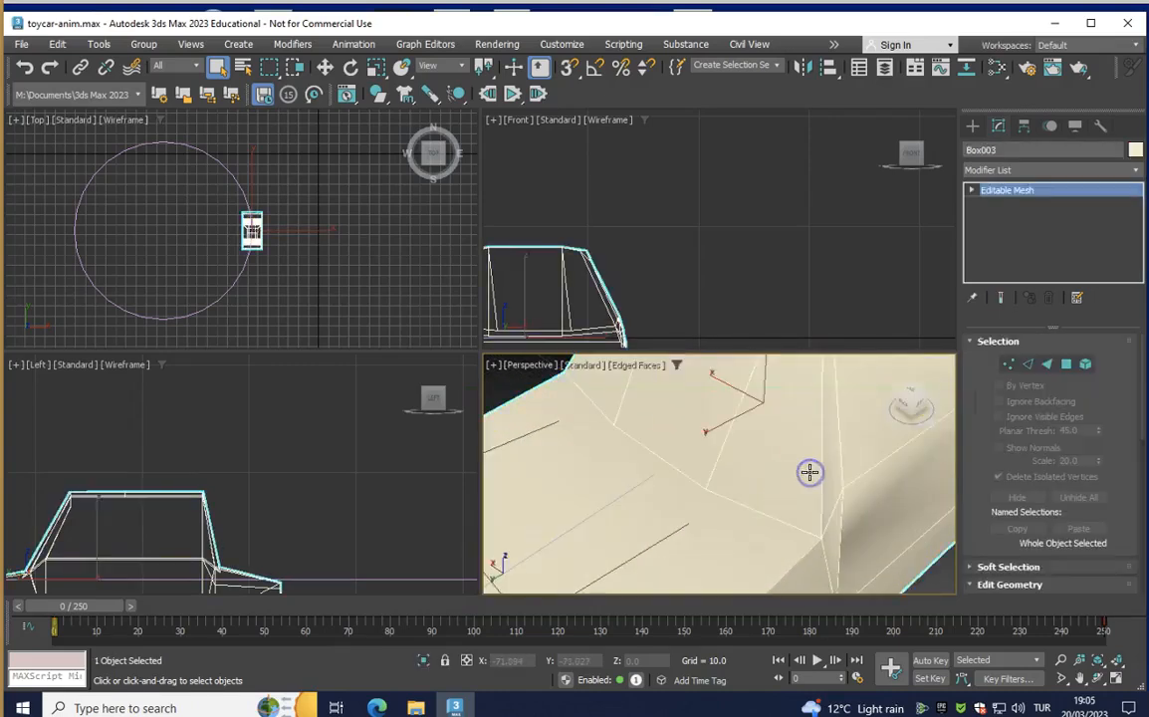
scroll(757, 512, "down", 5)
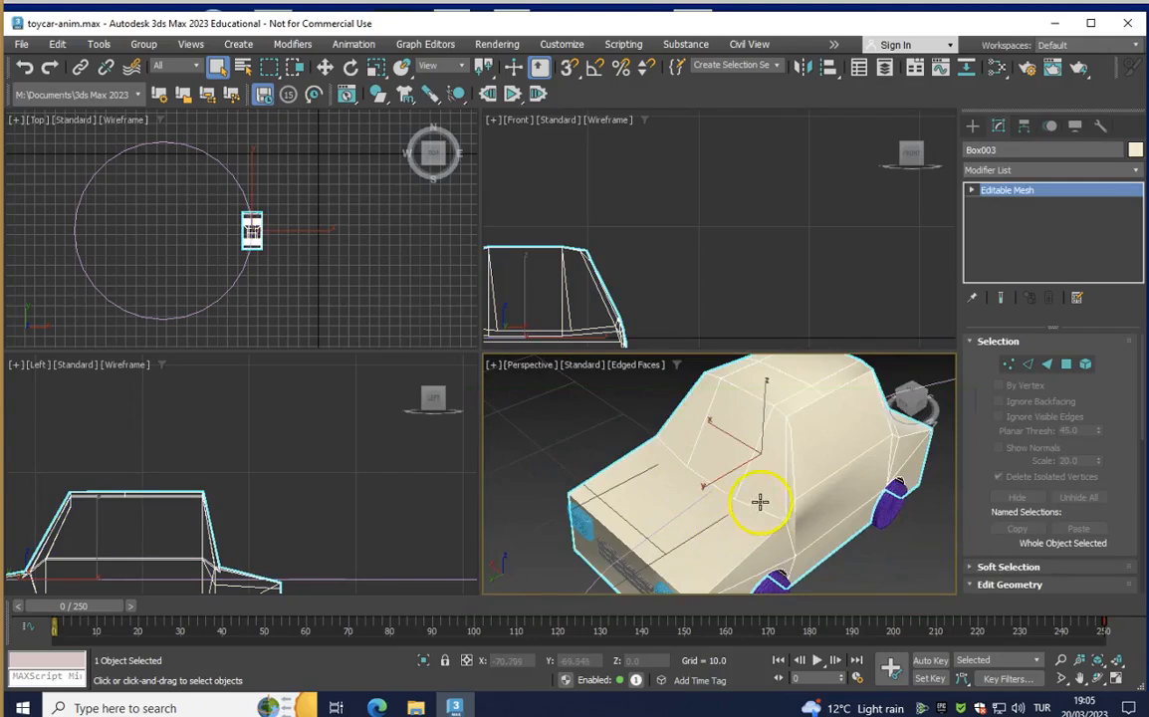
left_click(1024, 171)
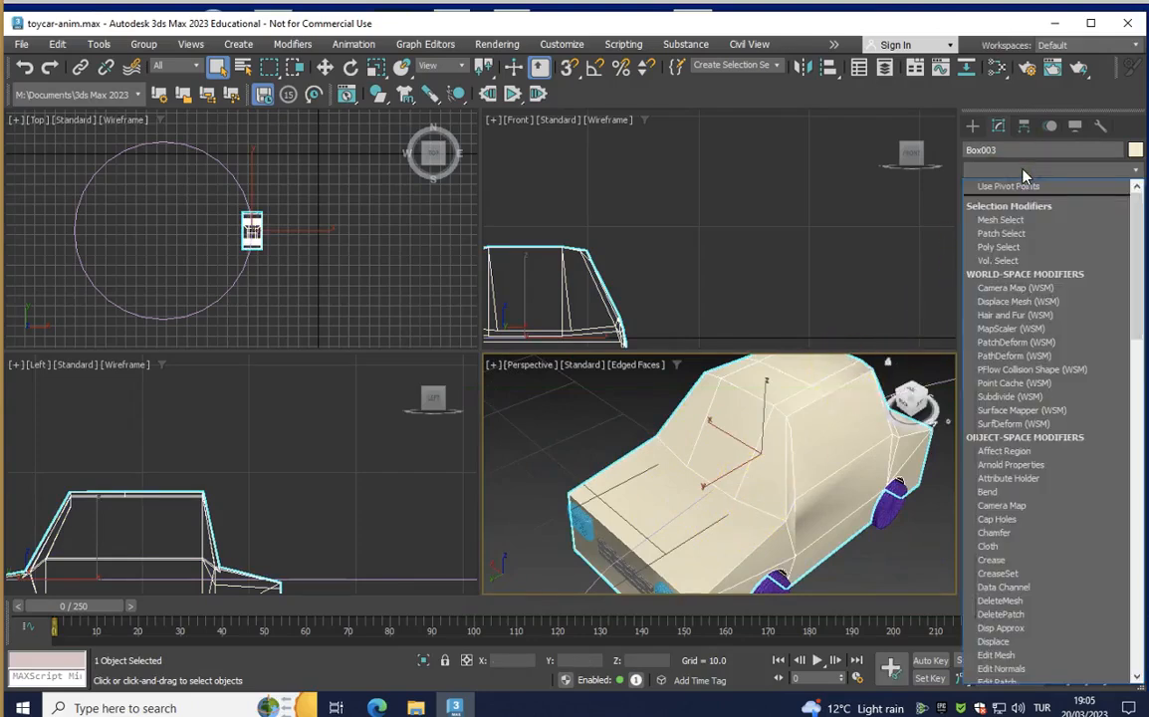
key("s")
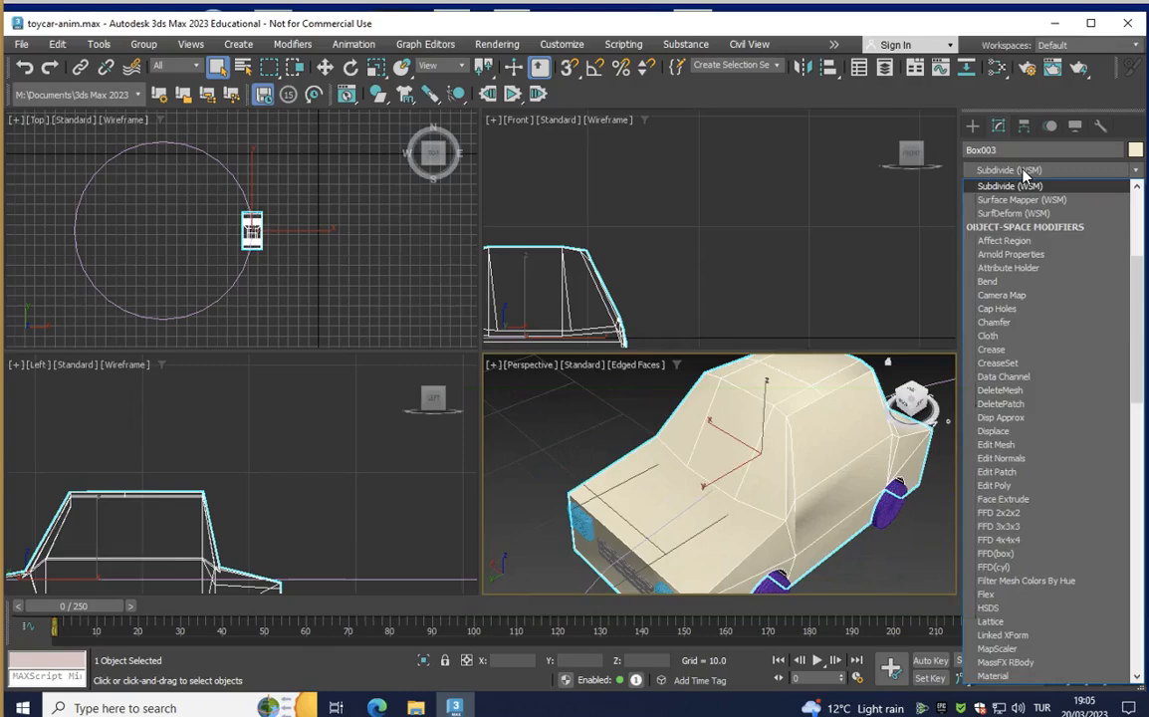
scroll(1013, 585, "down", 2)
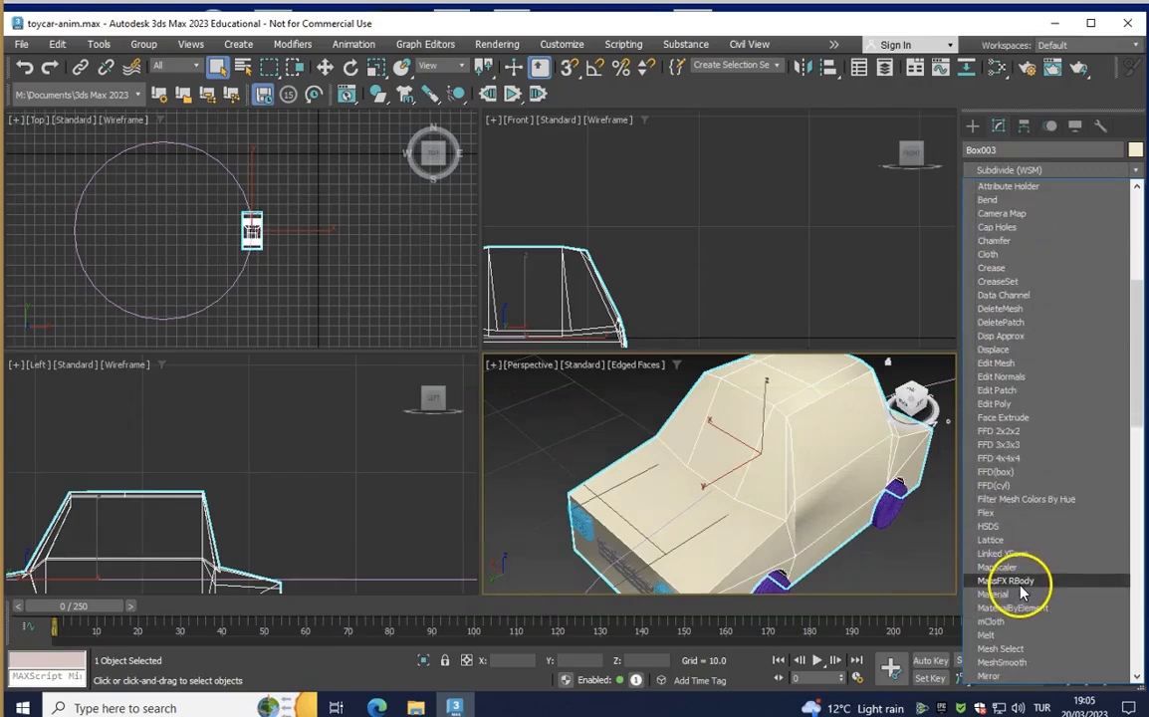
scroll(1021, 593, "down", 4)
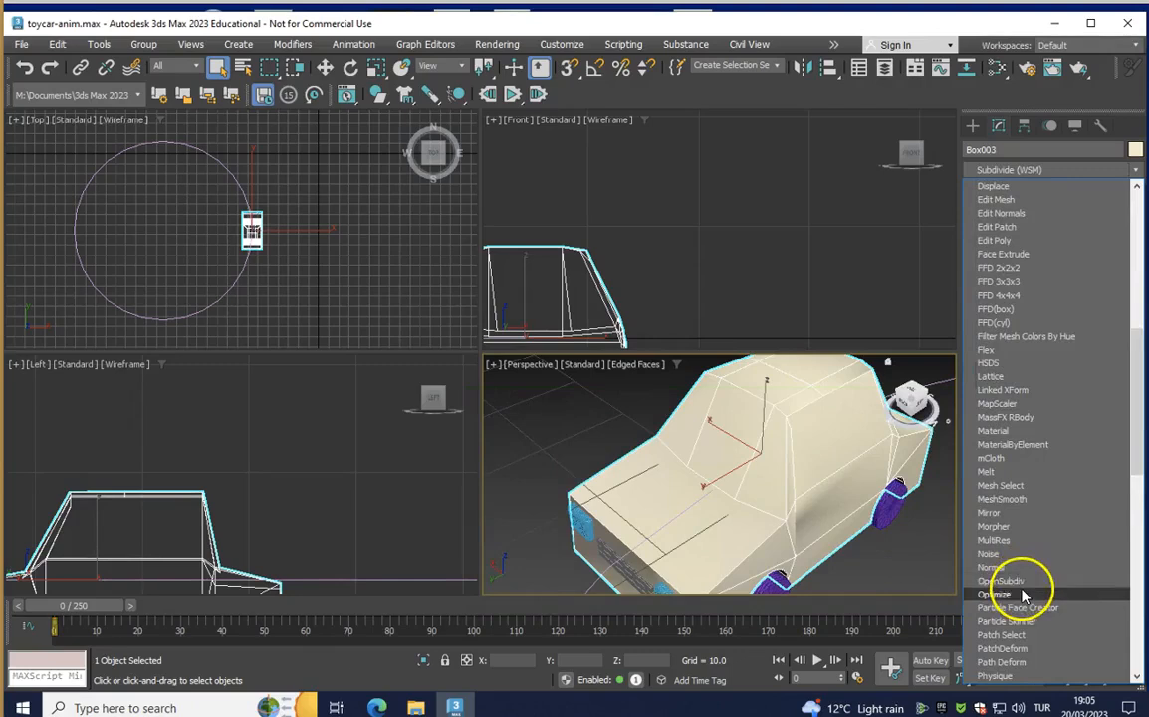
scroll(1024, 595, "down", 7)
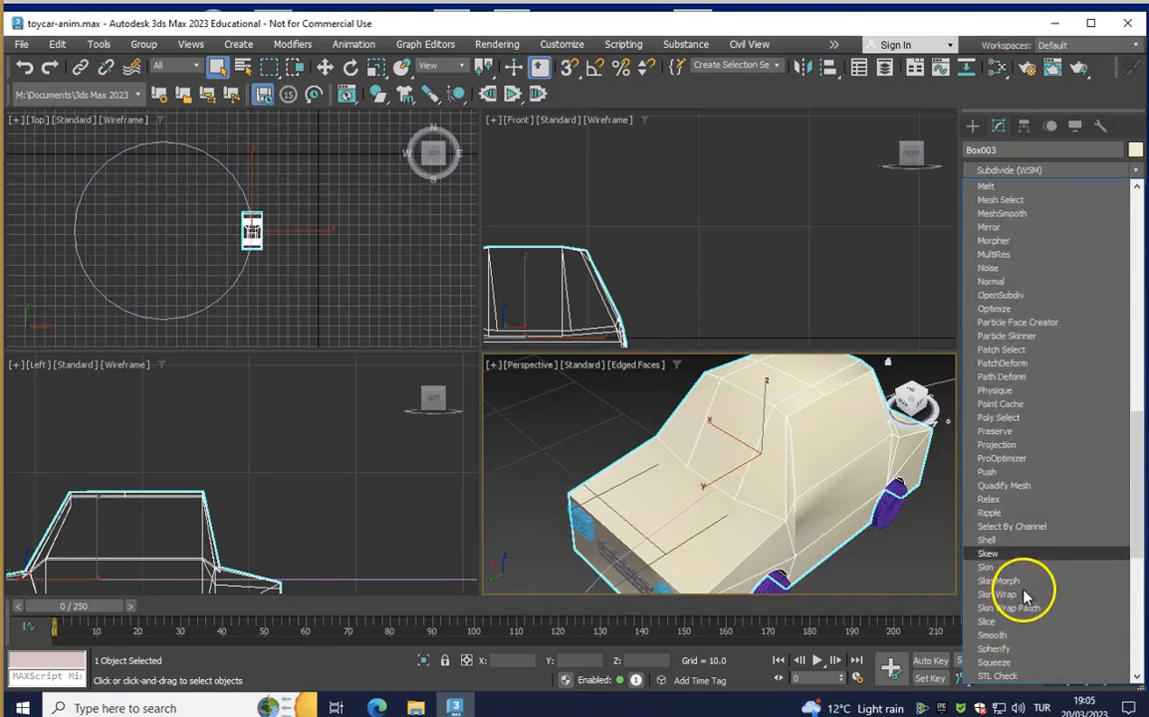
scroll(1031, 603, "down", 1)
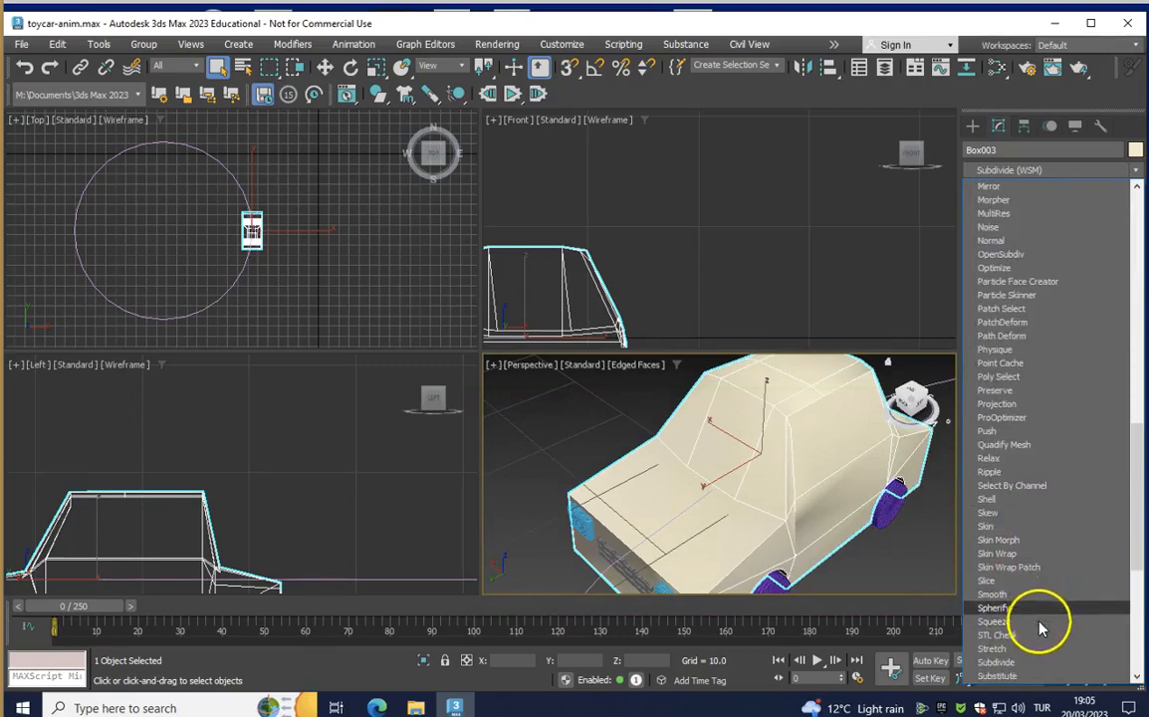
left_click(1035, 663)
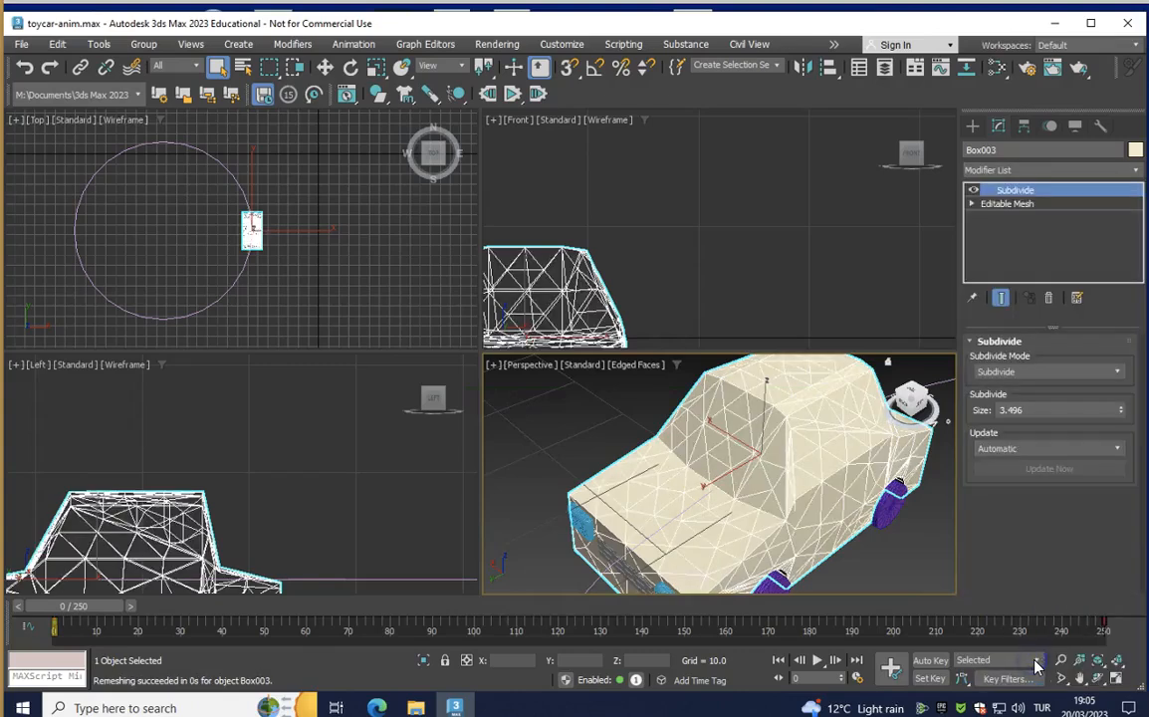
left_click(1057, 469)
Examine the subdivided mesh of the car body up close and the car's placement on its circular path
scroll(736, 451, "up", 5)
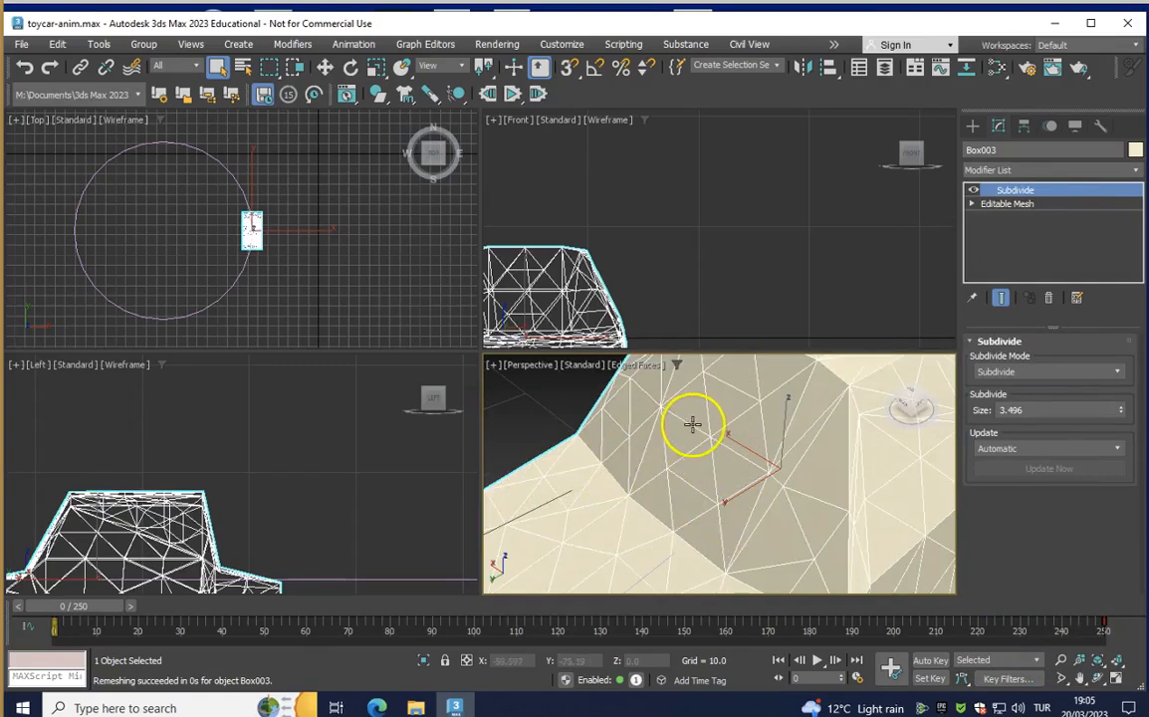
scroll(717, 454, "down", 5)
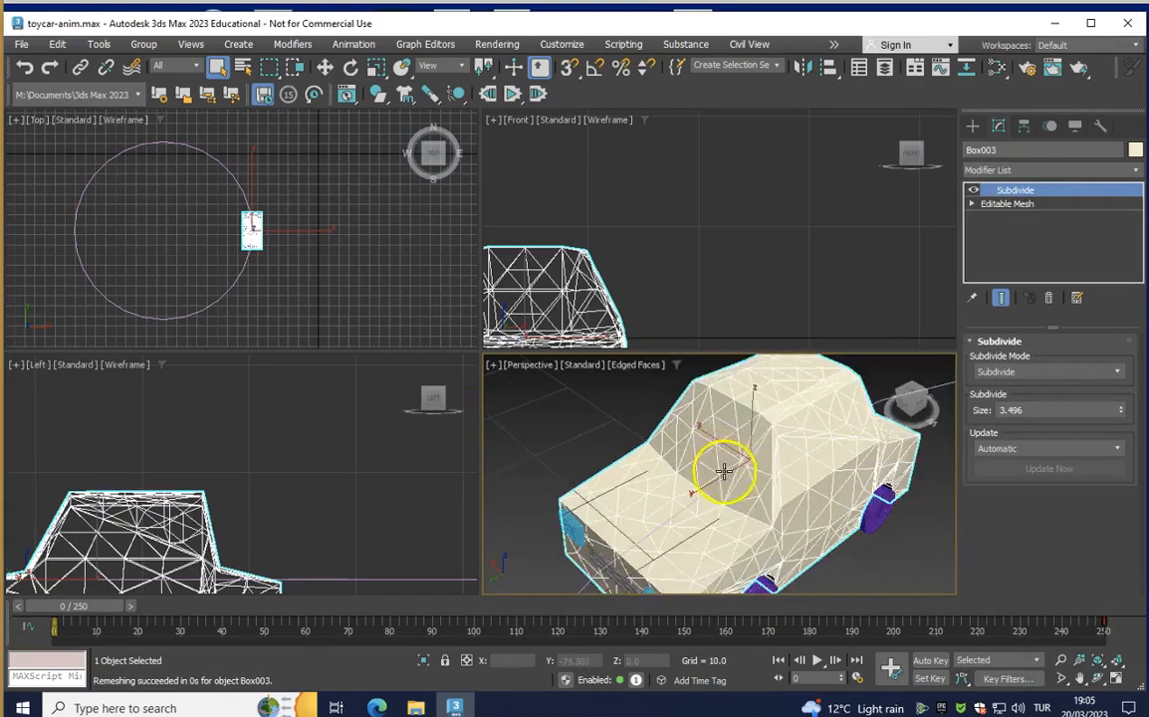
scroll(724, 470, "down", 2)
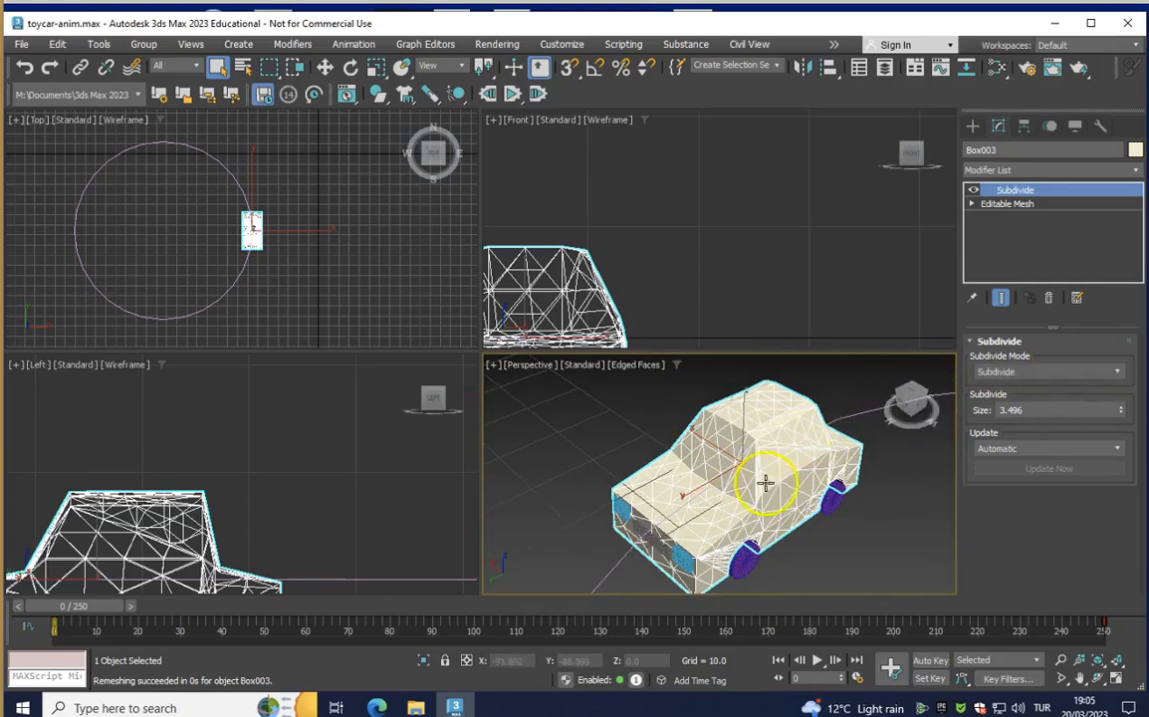
scroll(621, 490, "down", 8)
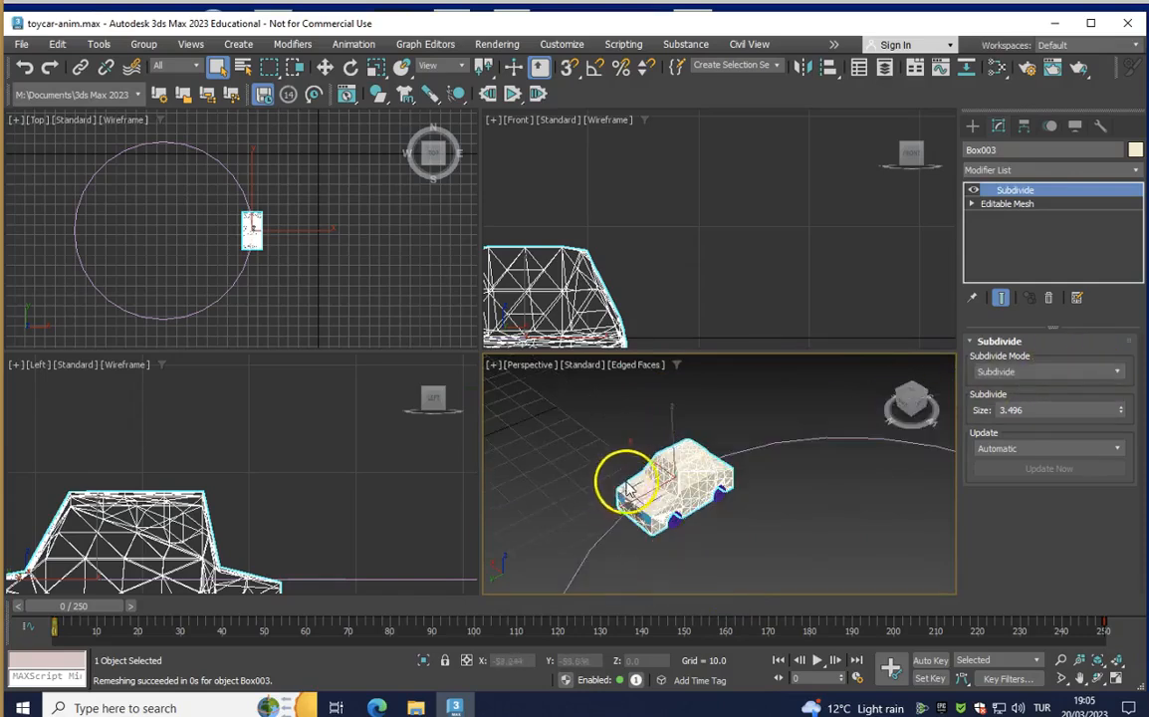
left_click(864, 490)
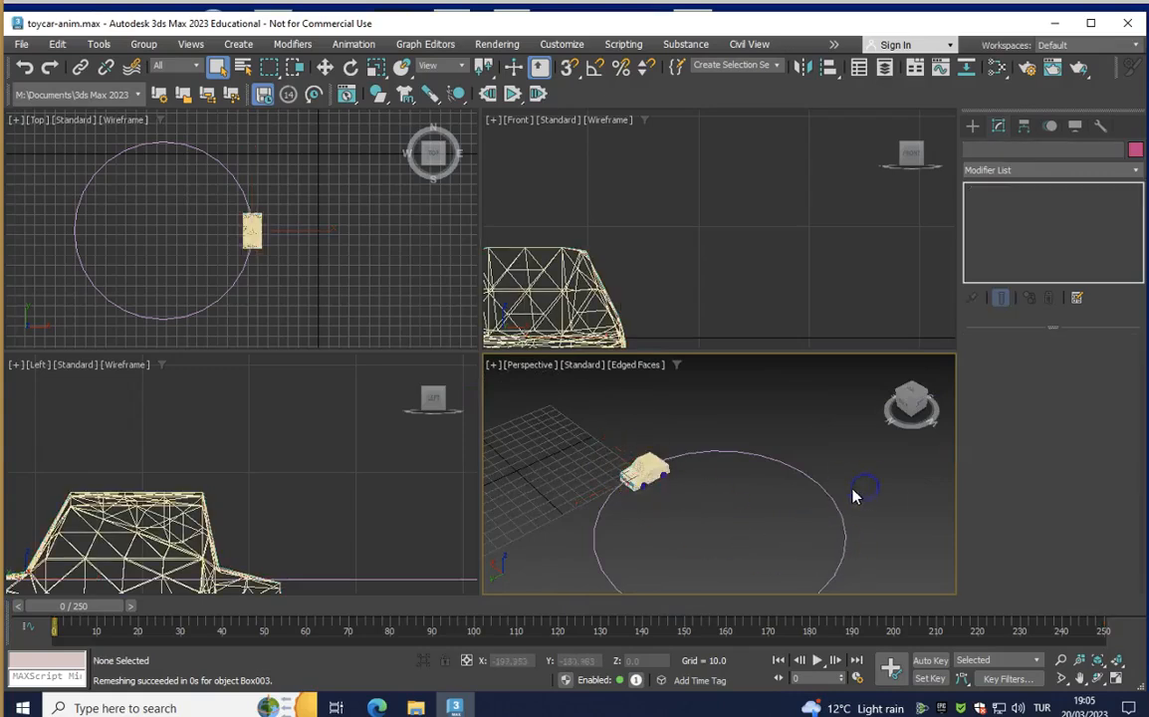
scroll(654, 503, "up", 3)
left_click(652, 408)
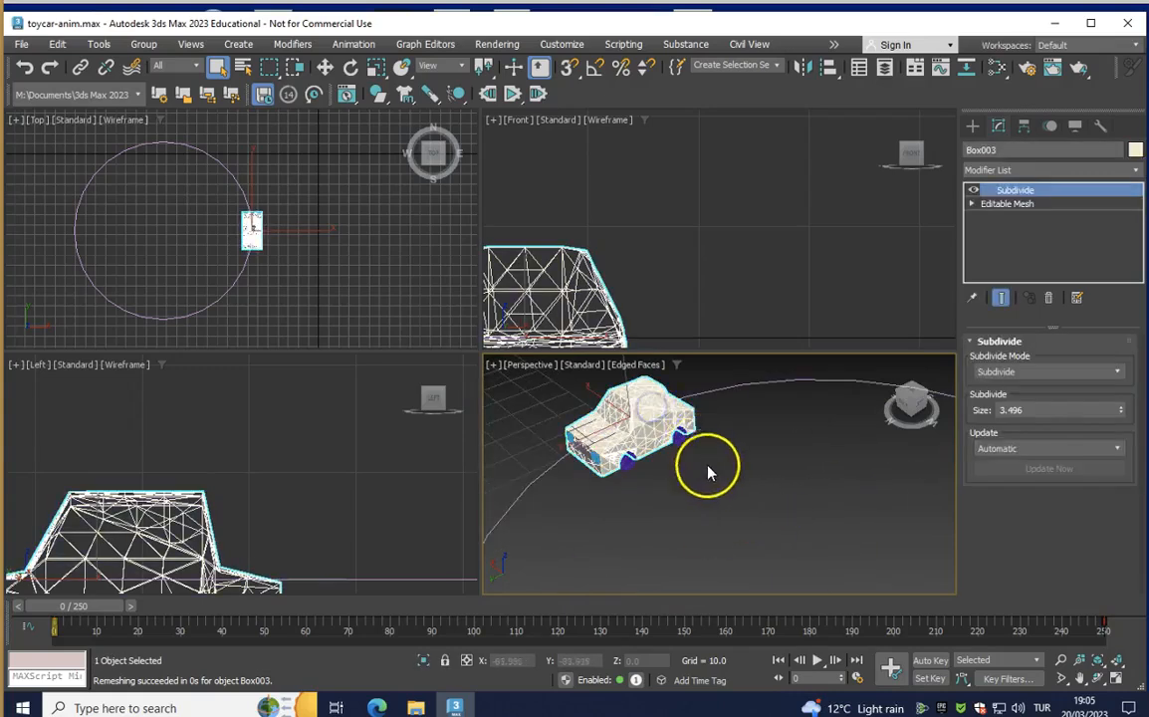
scroll(708, 467, "down", 1)
Play the animation of the car travelling around the circular path, stop it at frame 235, and clear the selection
left_click(819, 661)
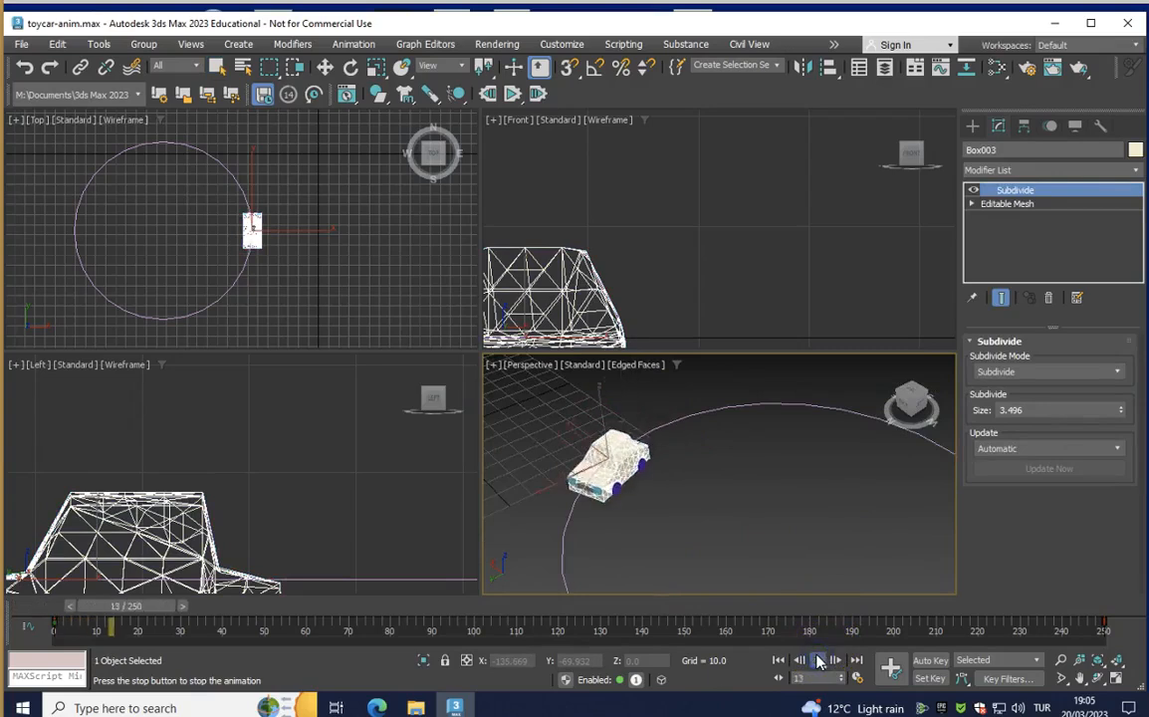
scroll(709, 508, "down", 4)
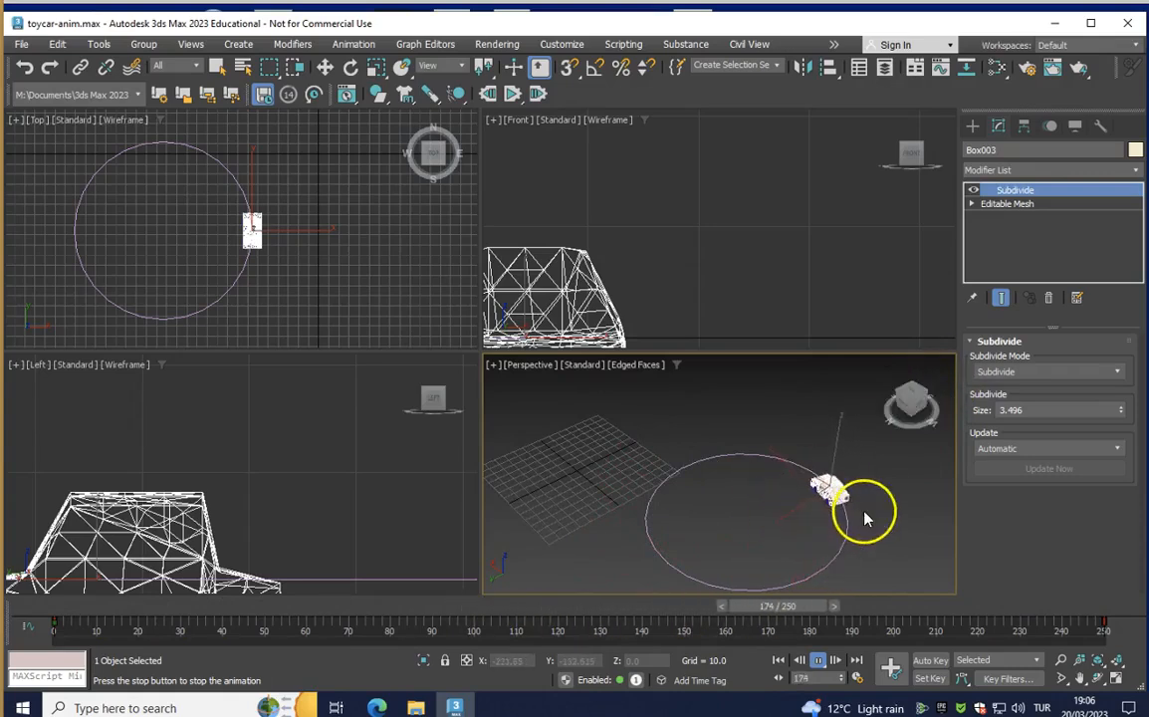
left_click(821, 661)
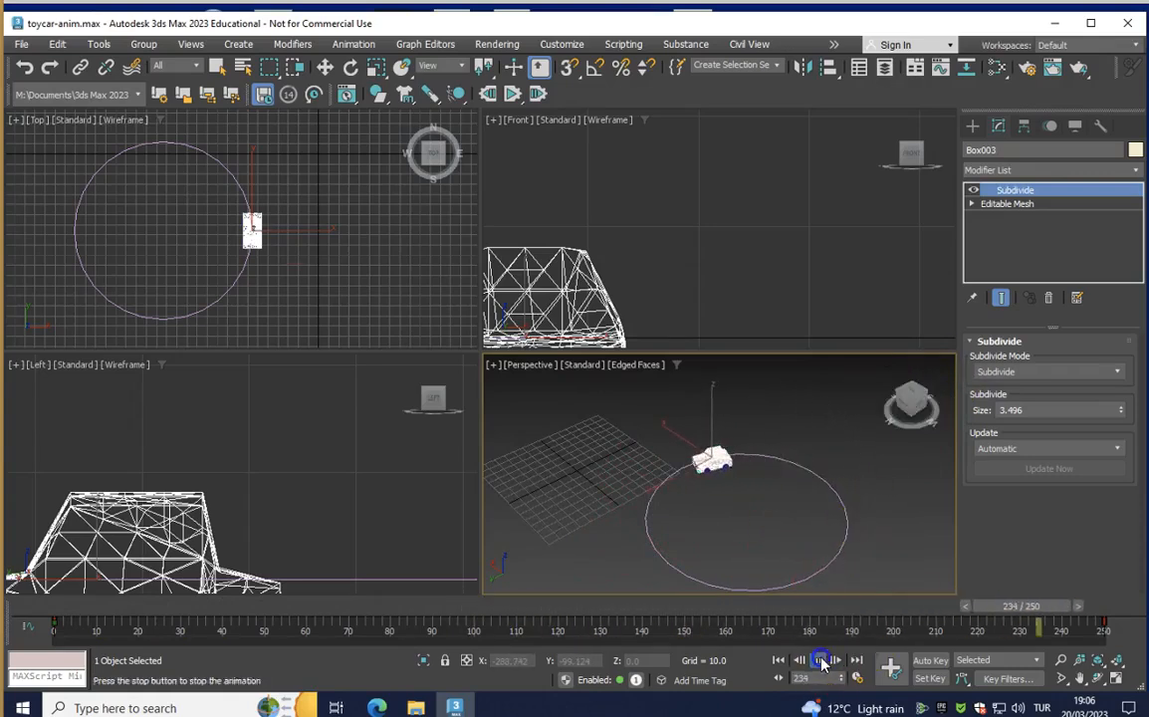
left_click(789, 422)
Select the toy car together with its circular path in the perspective view
scroll(714, 465, "up", 5)
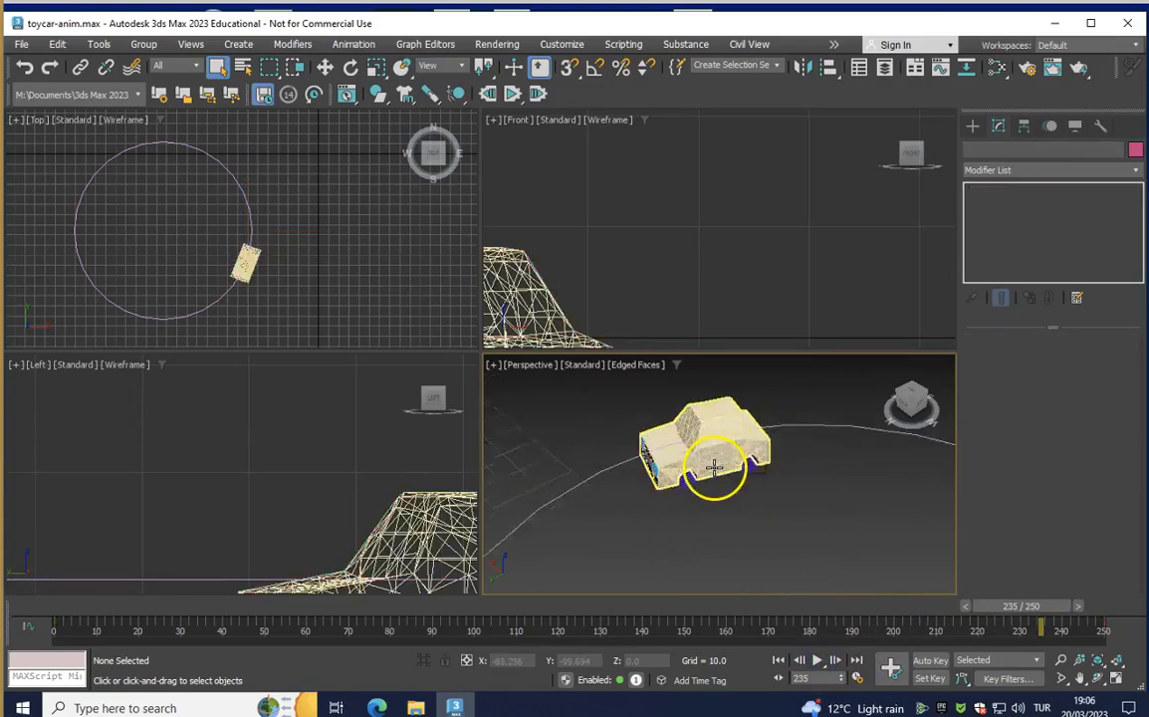
scroll(710, 458, "down", 5)
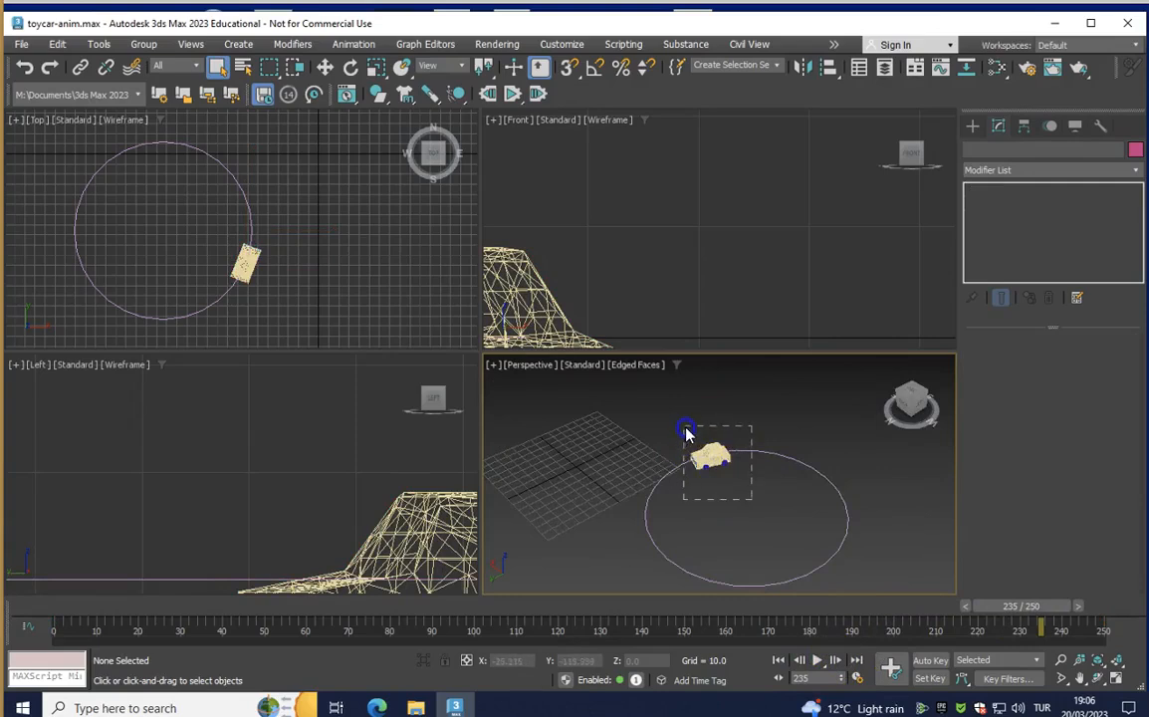
left_click_drag(684, 430, 681, 434)
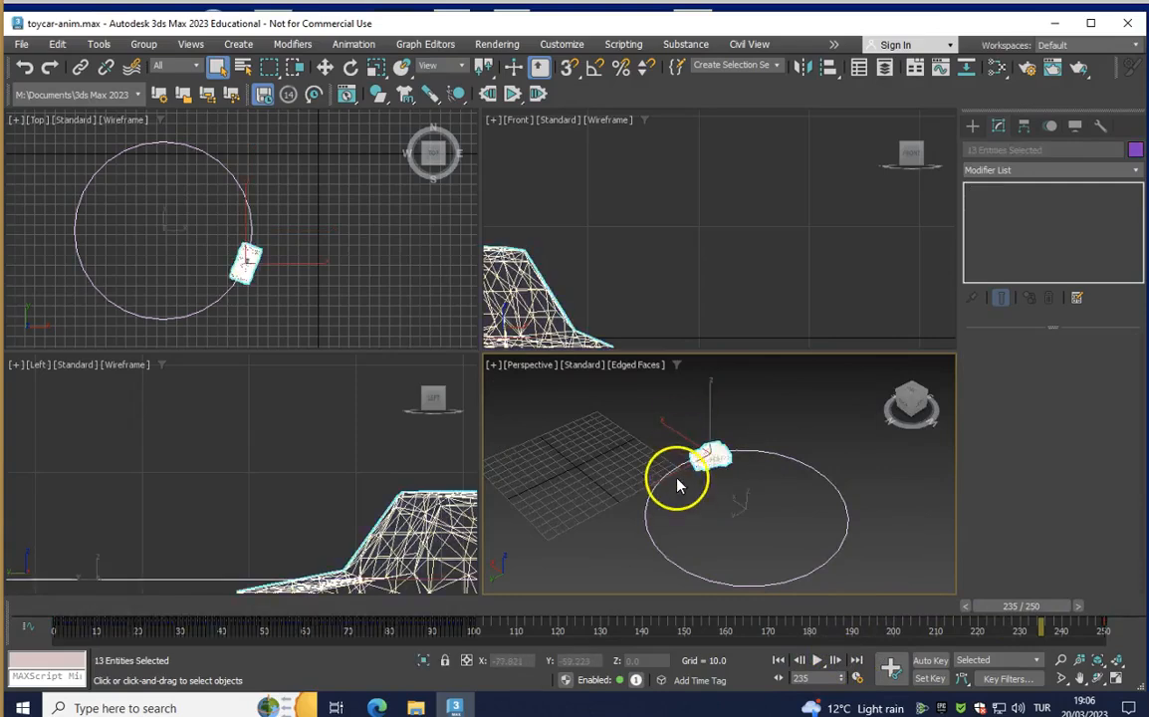
Export the selected car and path to the Desktop as the Alembic file animated_car, with animation over active time segments 0 to 250
left_click(24, 45)
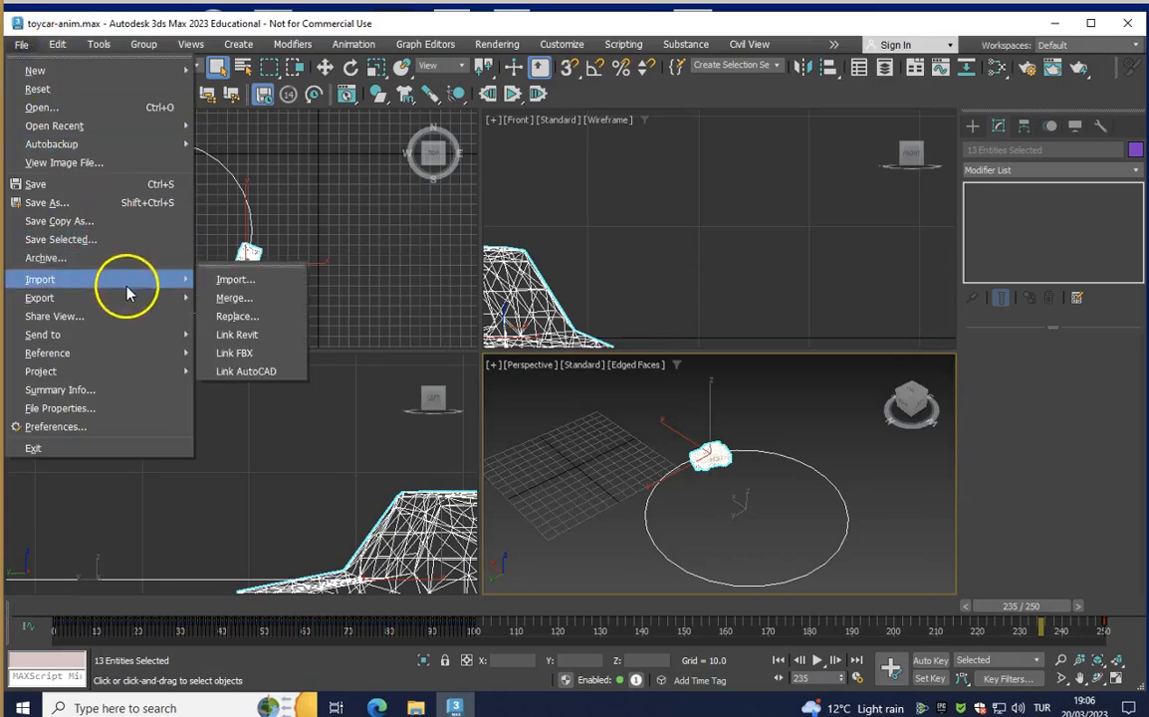
mouse_move(134, 297)
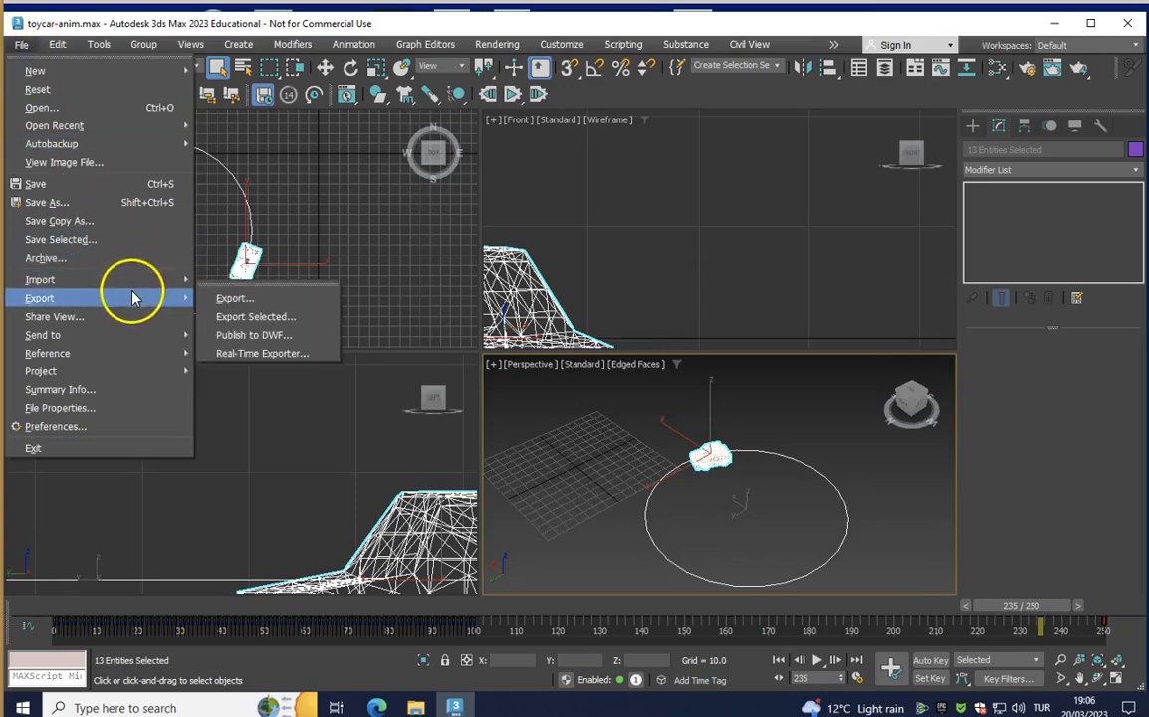
left_click(242, 317)
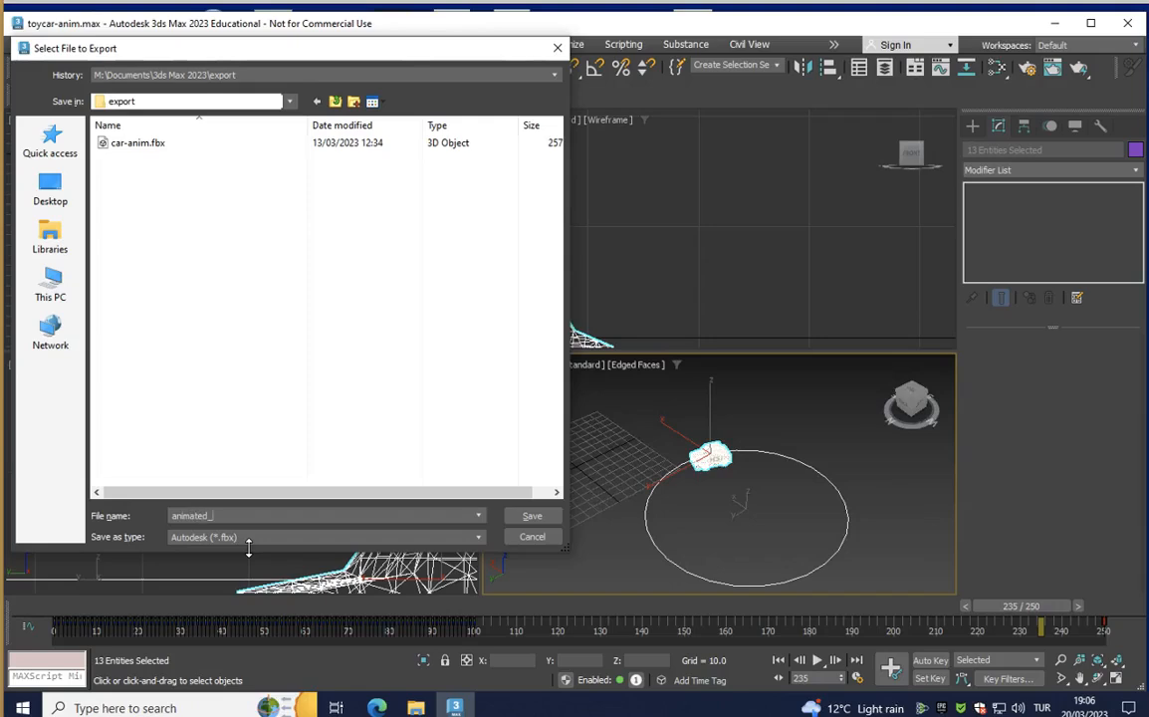
left_click(476, 538)
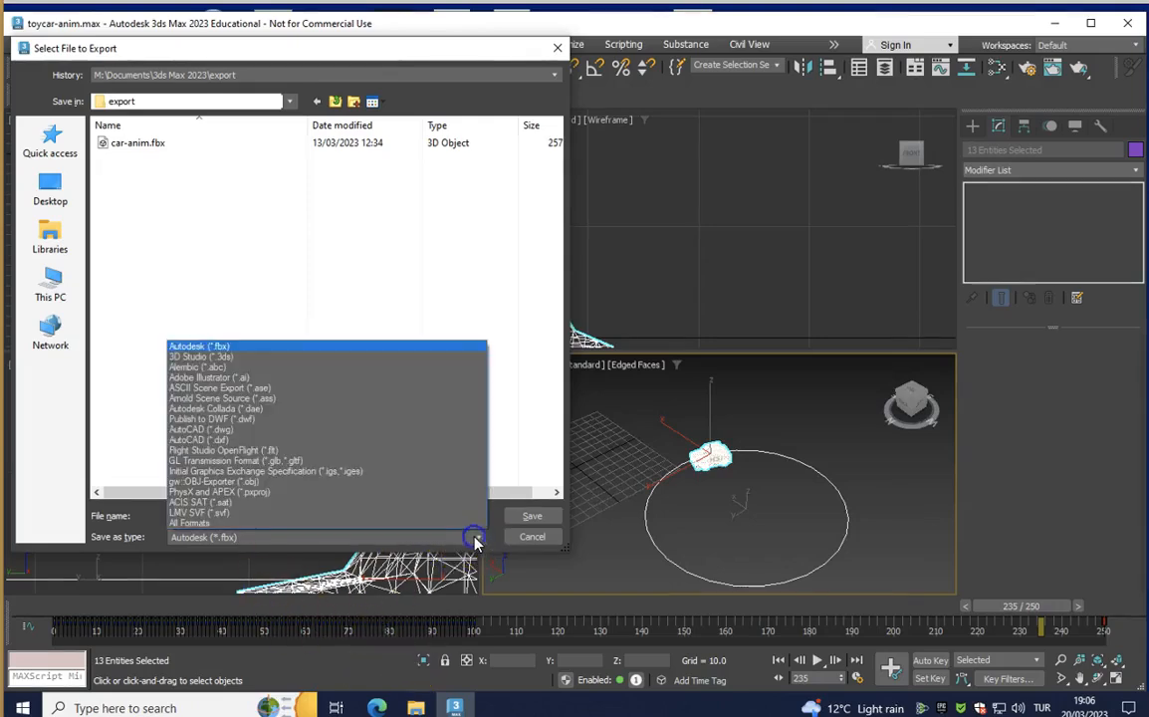
left_click(241, 368)
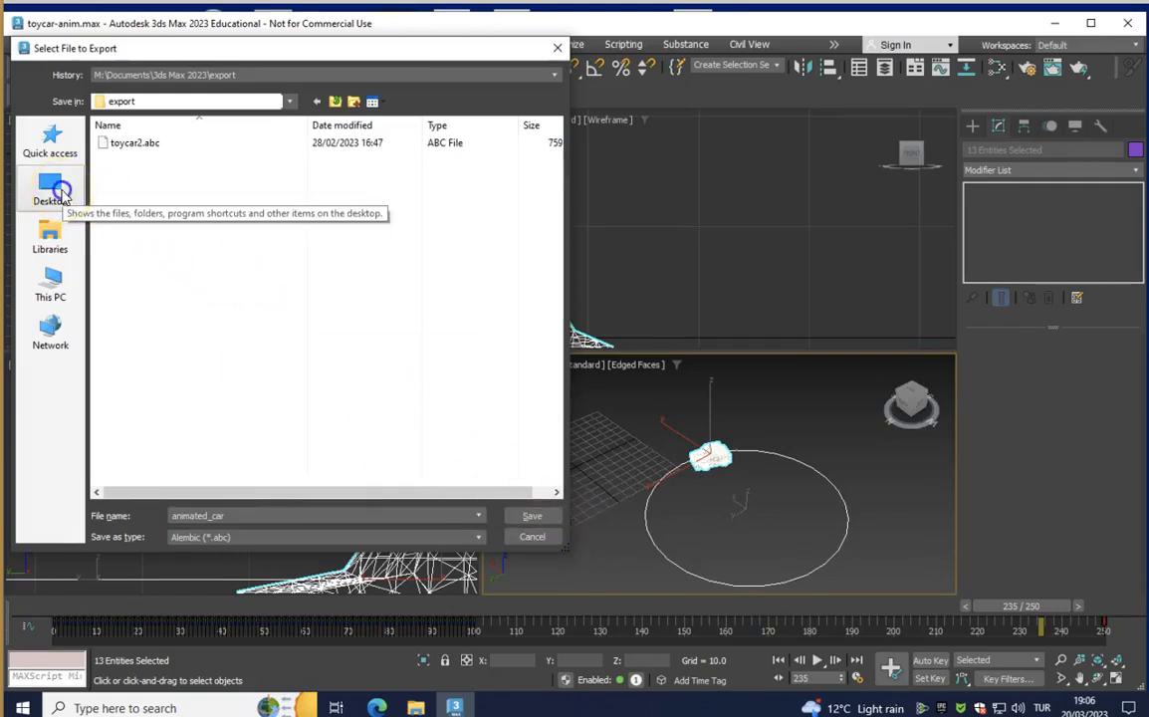
left_click(53, 189)
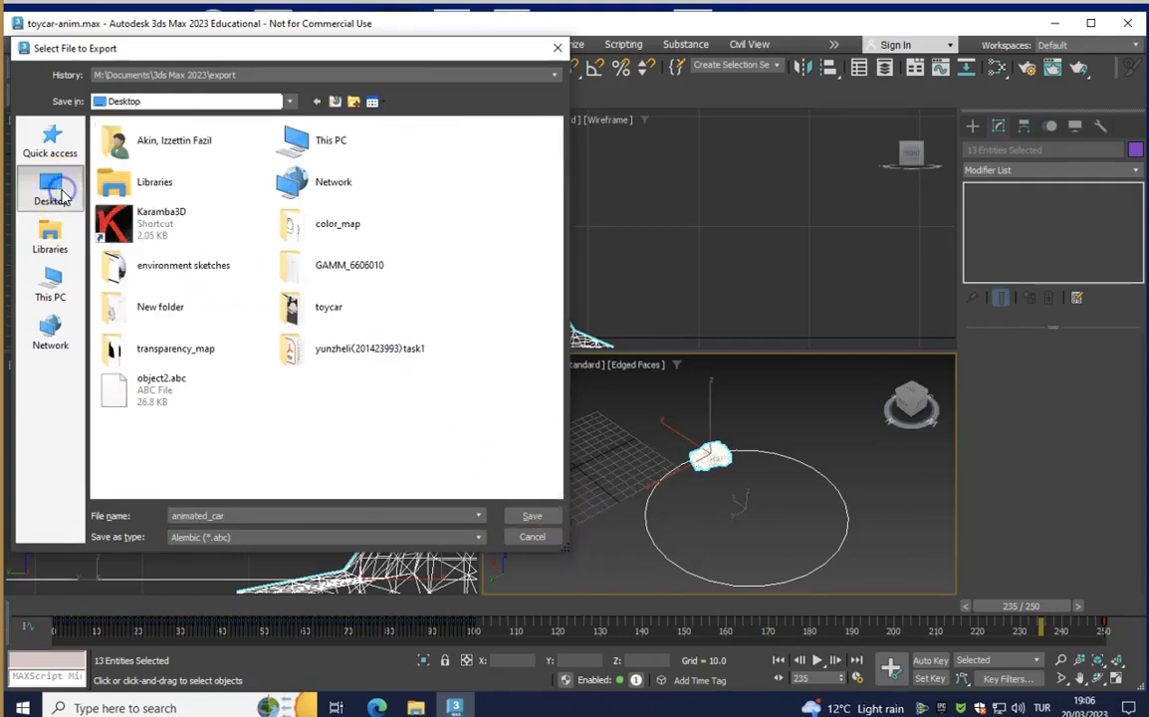
left_click(532, 517)
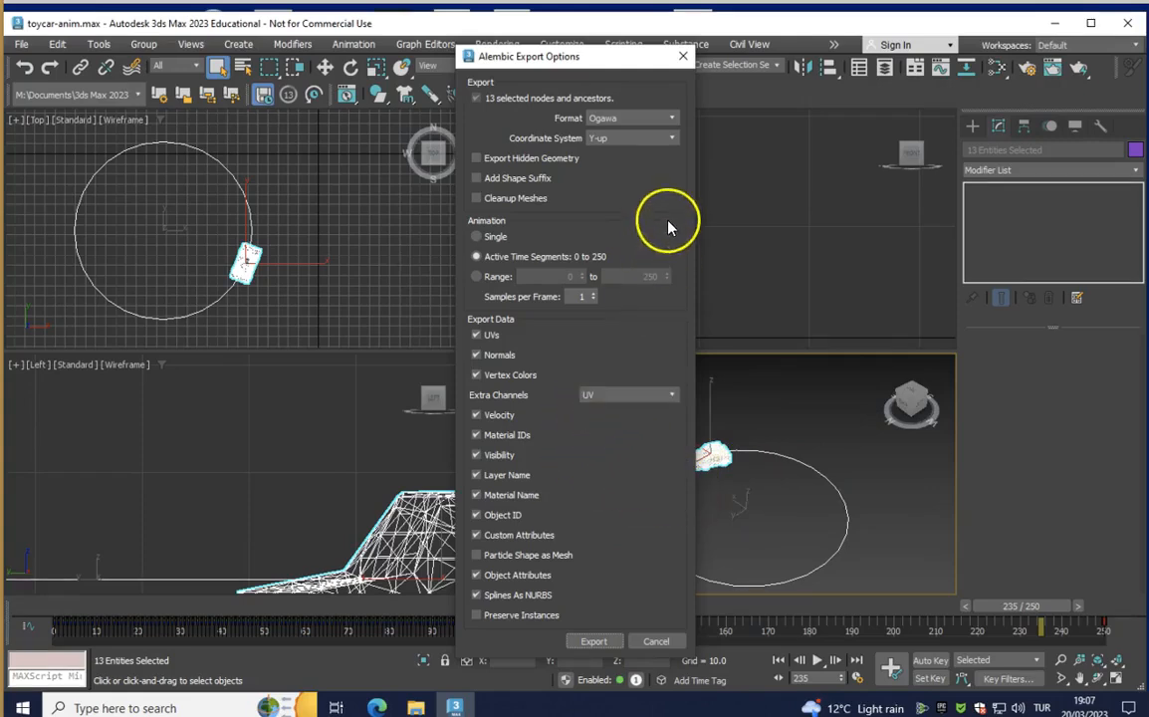
left_click(594, 641)
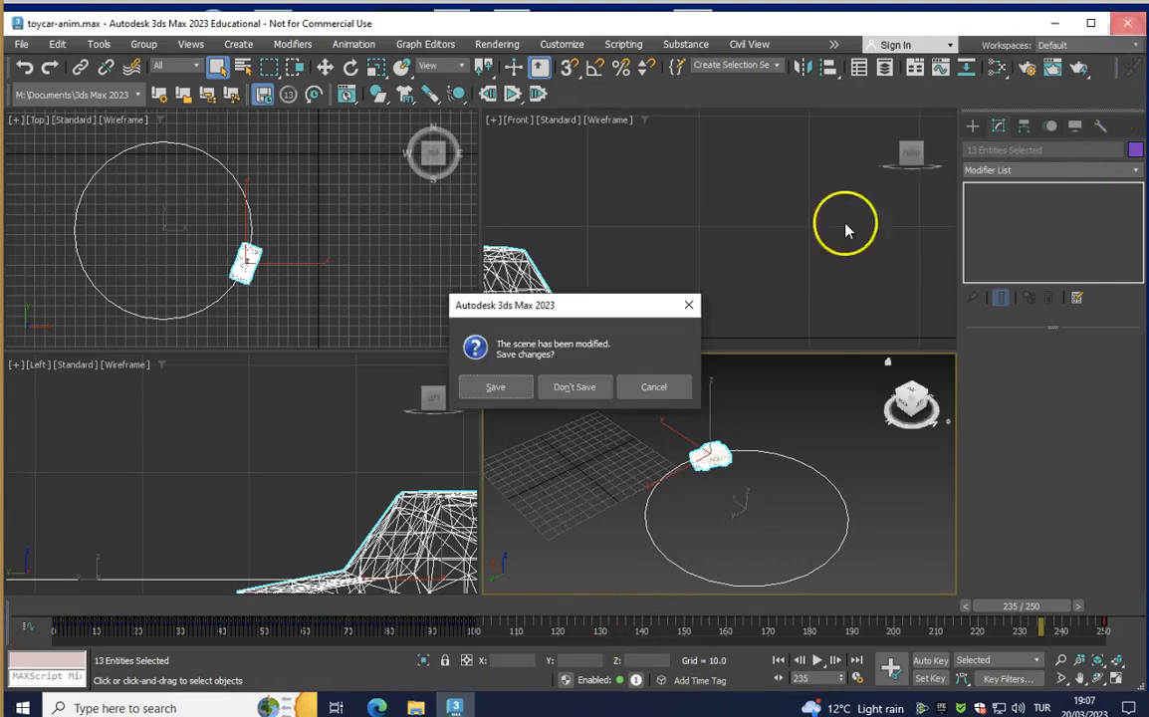
Finish closing 3ds Max without saving the scene changes and launch Unreal Engine 4.27
left_click(578, 390)
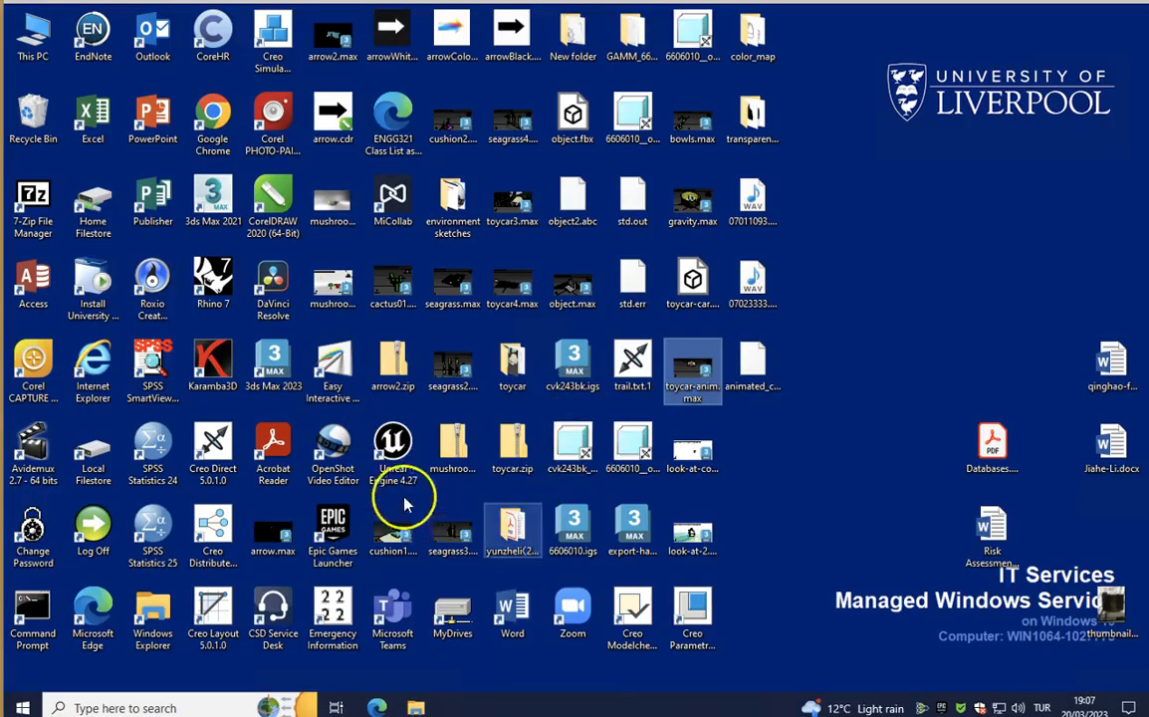
left_click(402, 452)
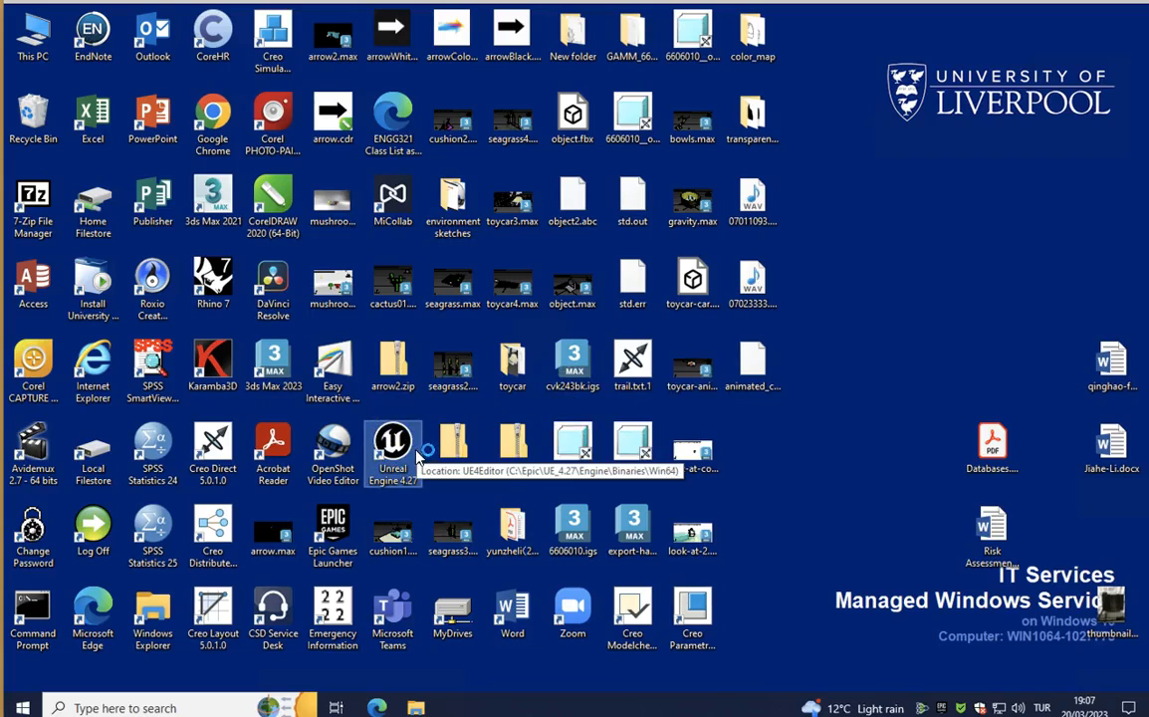
left_click(450, 456)
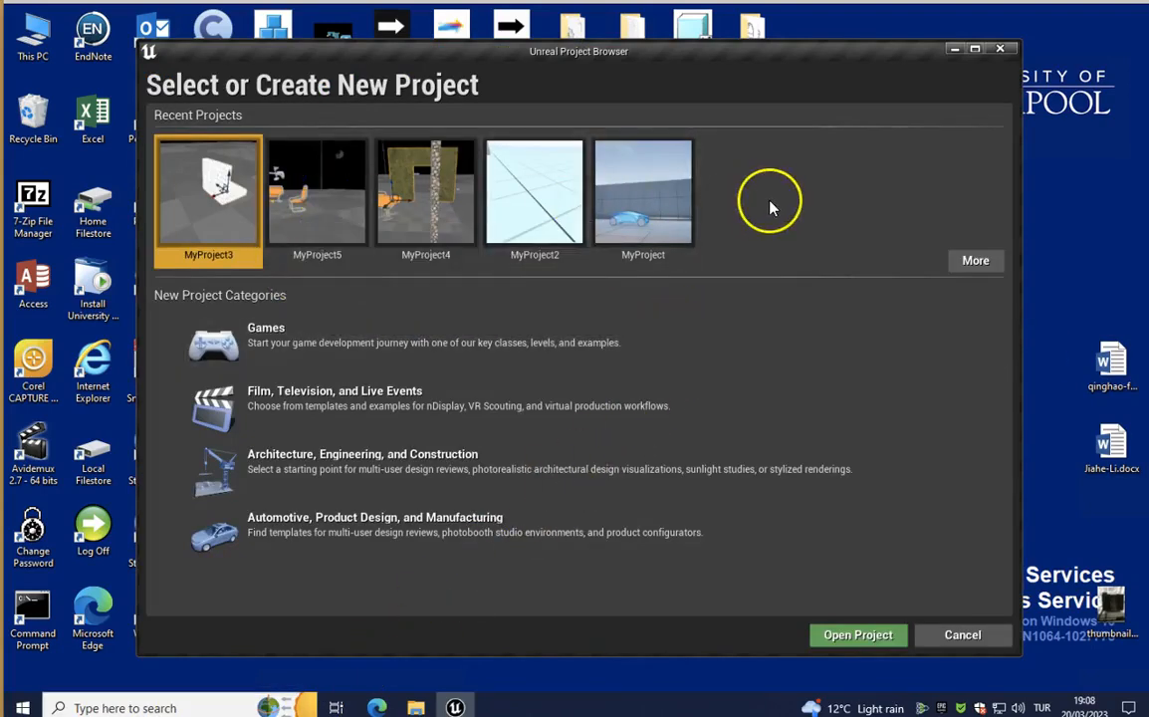
Open the recent project MyProject3 and accept the reflection capture resolution of 2048
left_click(211, 204)
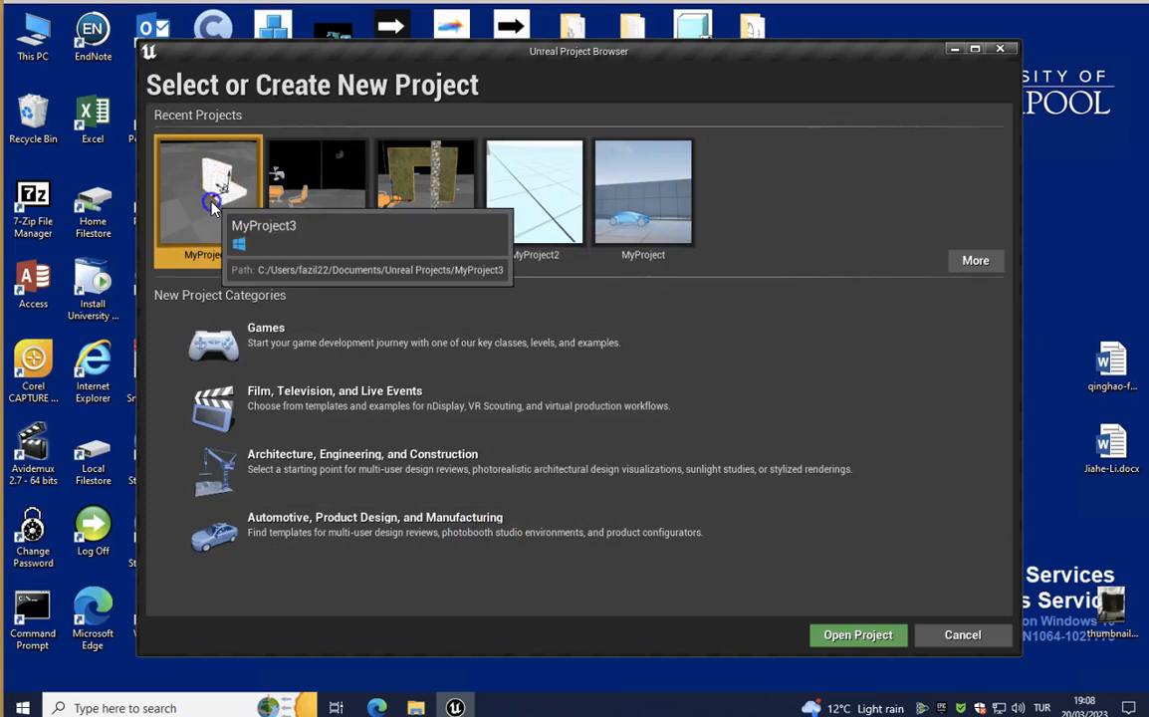
left_click(867, 635)
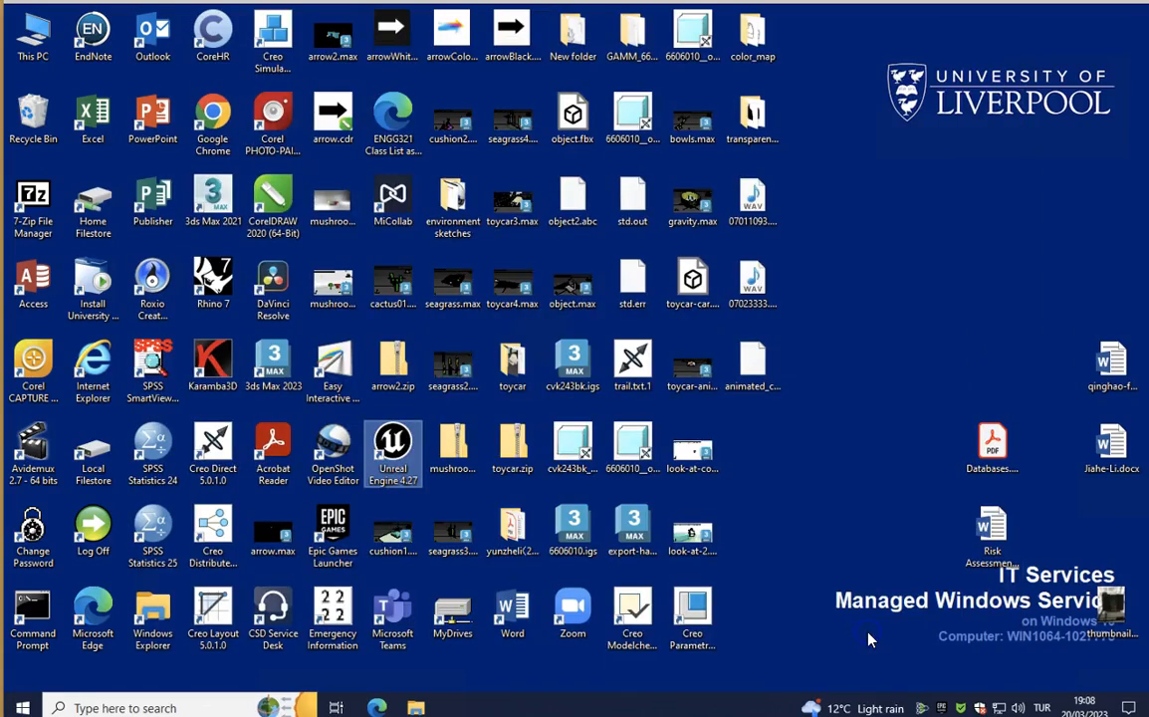
left_click(862, 628)
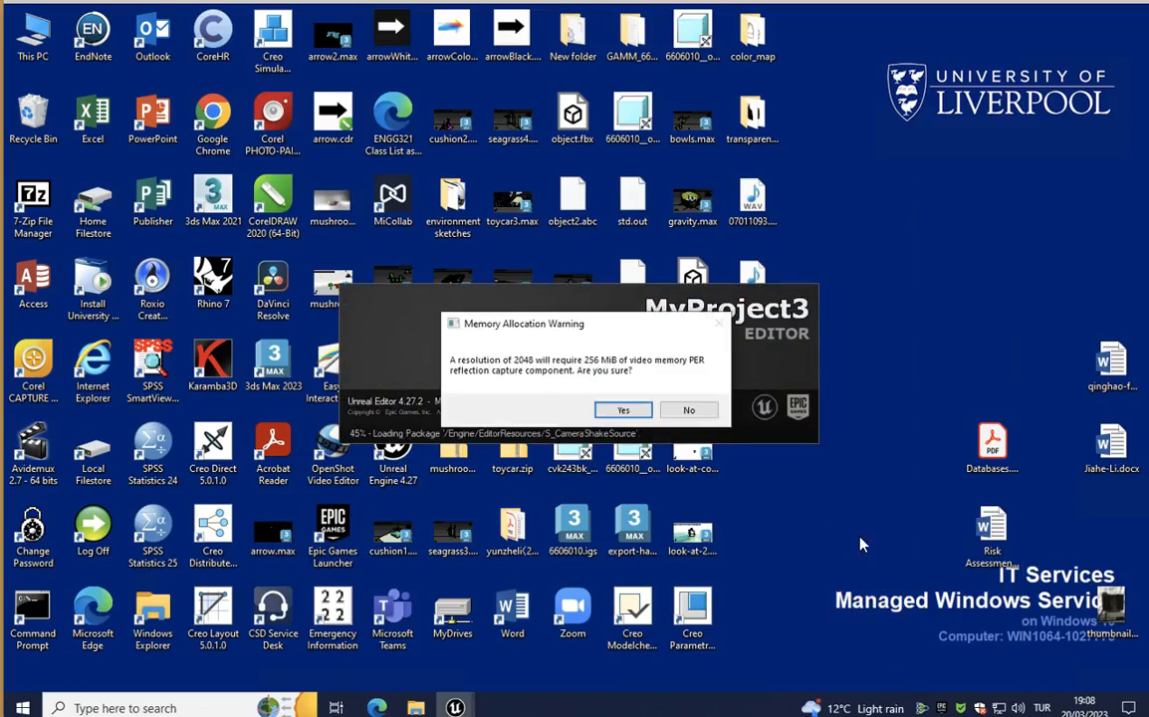
left_click(623, 410)
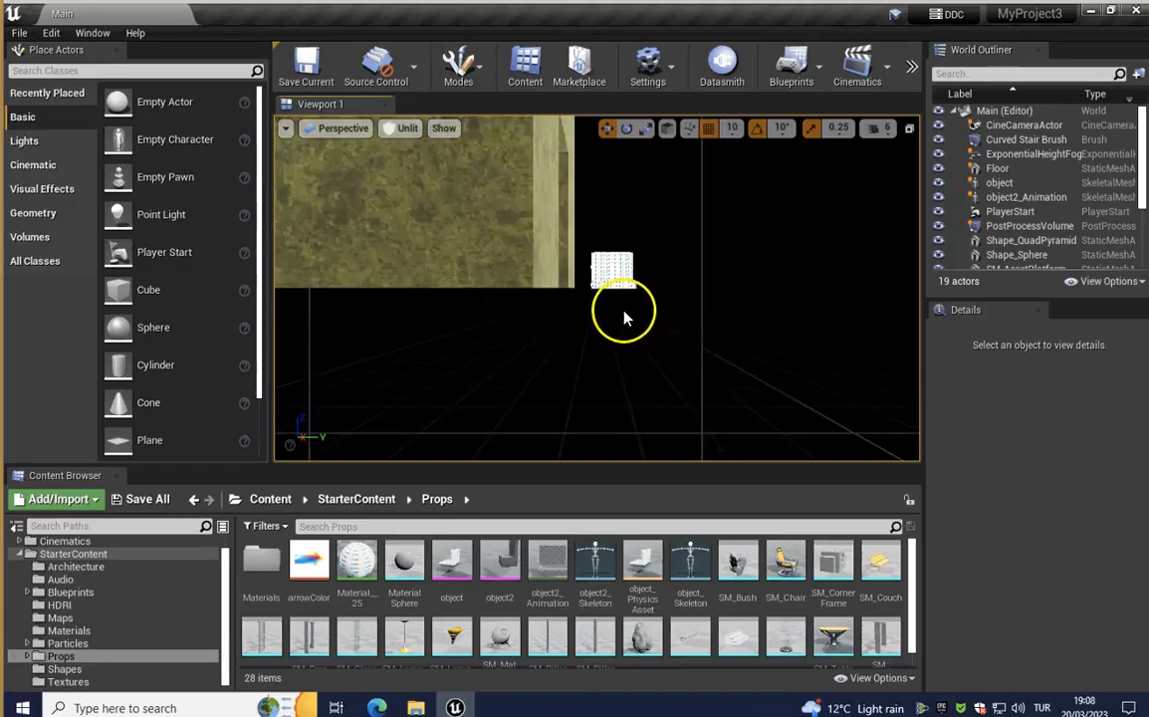
Examine the level from several distances and angles, covering the checkered floor, the wall and the furniture
scroll(628, 313, "down", 5)
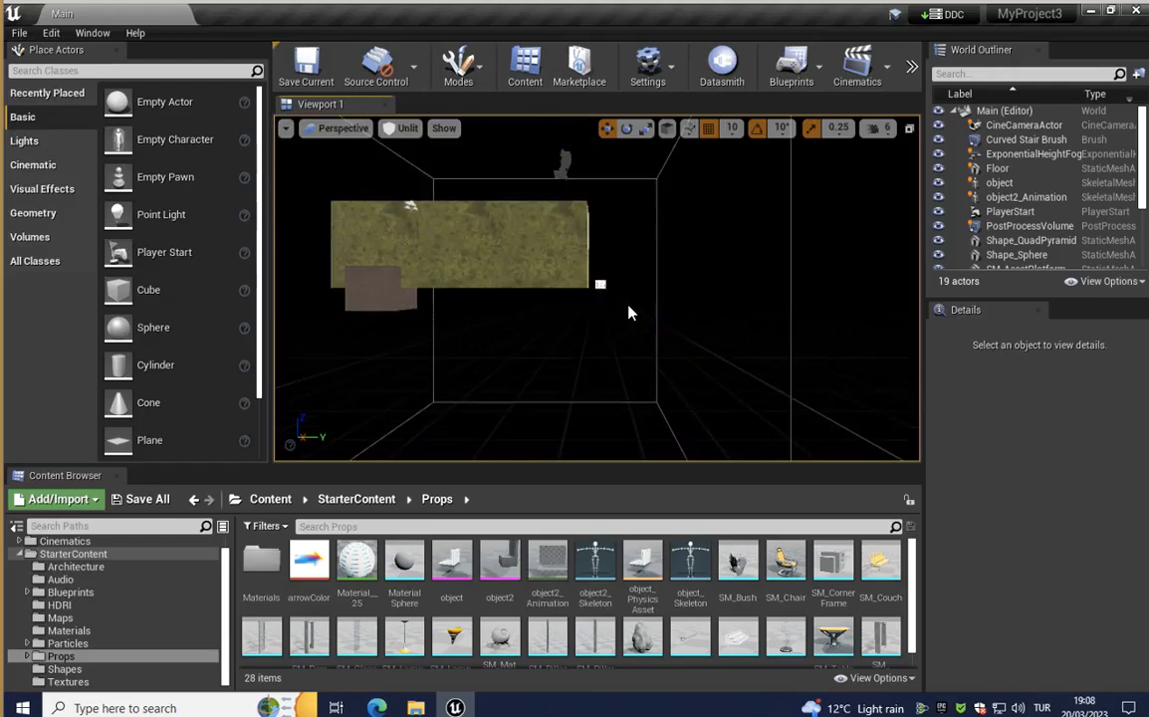
middle_click_drag(715, 310, 456, 438)
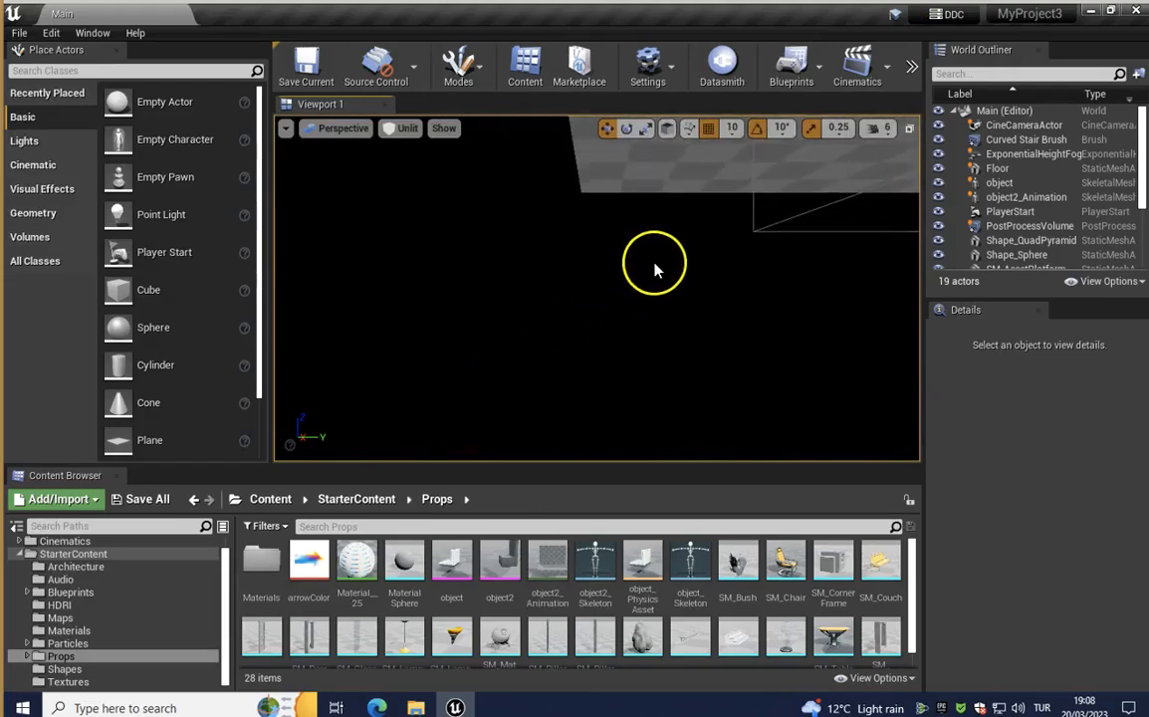
middle_click_drag(655, 267, 755, 27)
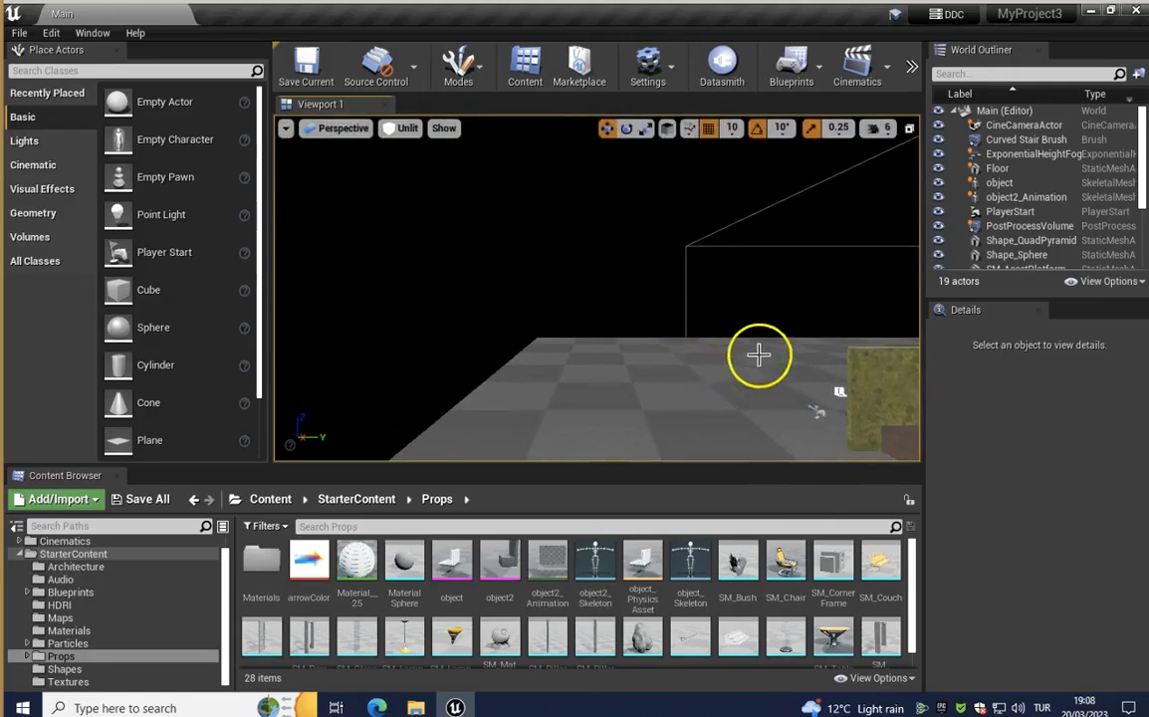
middle_click_drag(741, 362, 1054, 372)
left_click_drag(581, 302, 351, 330)
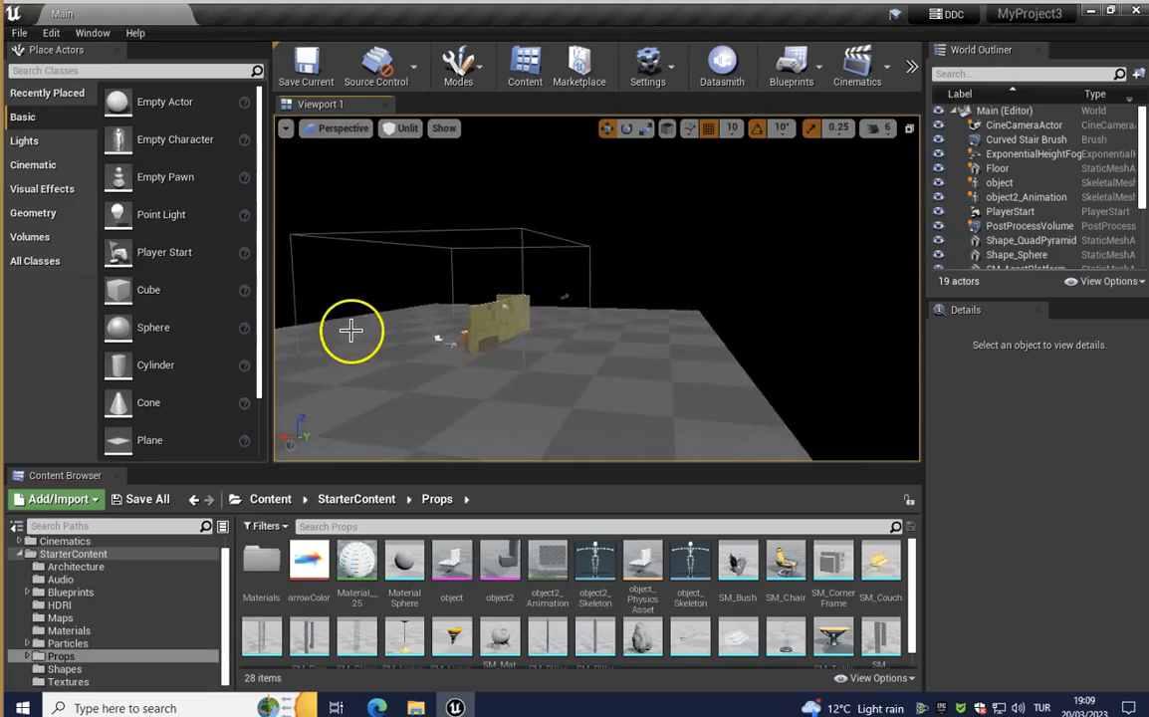
right_click_drag(367, 333, 179, 372)
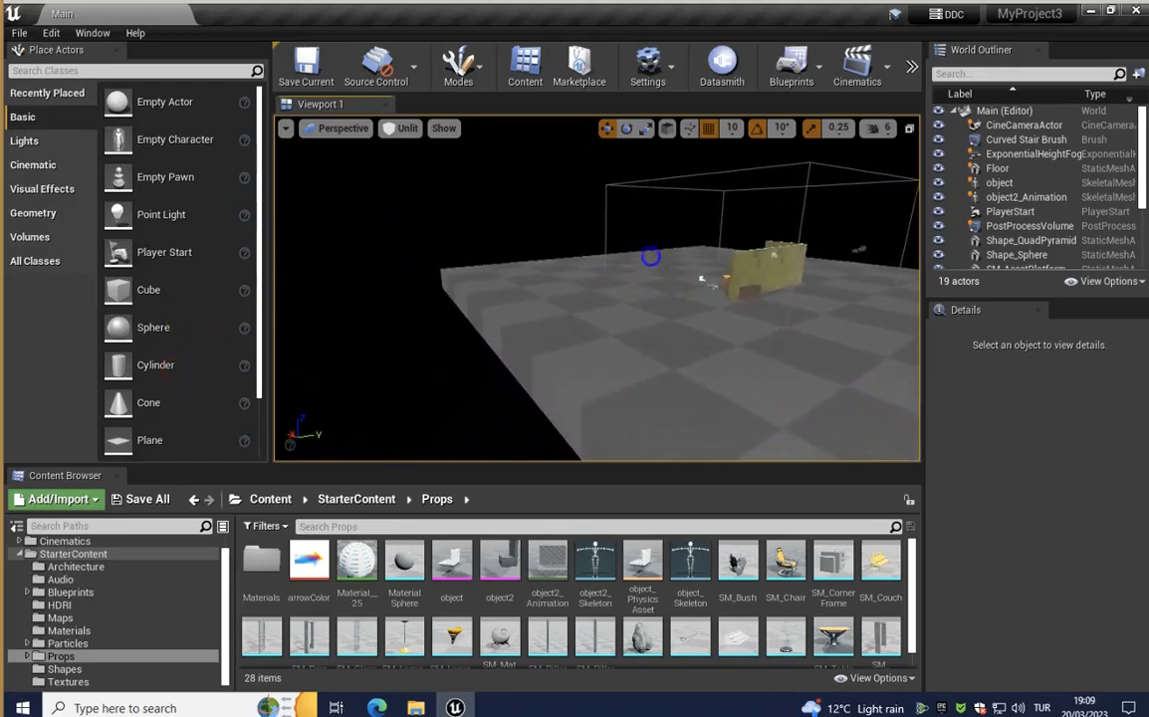
scroll(650, 257, "up", 10)
scroll(650, 257, "down", 8)
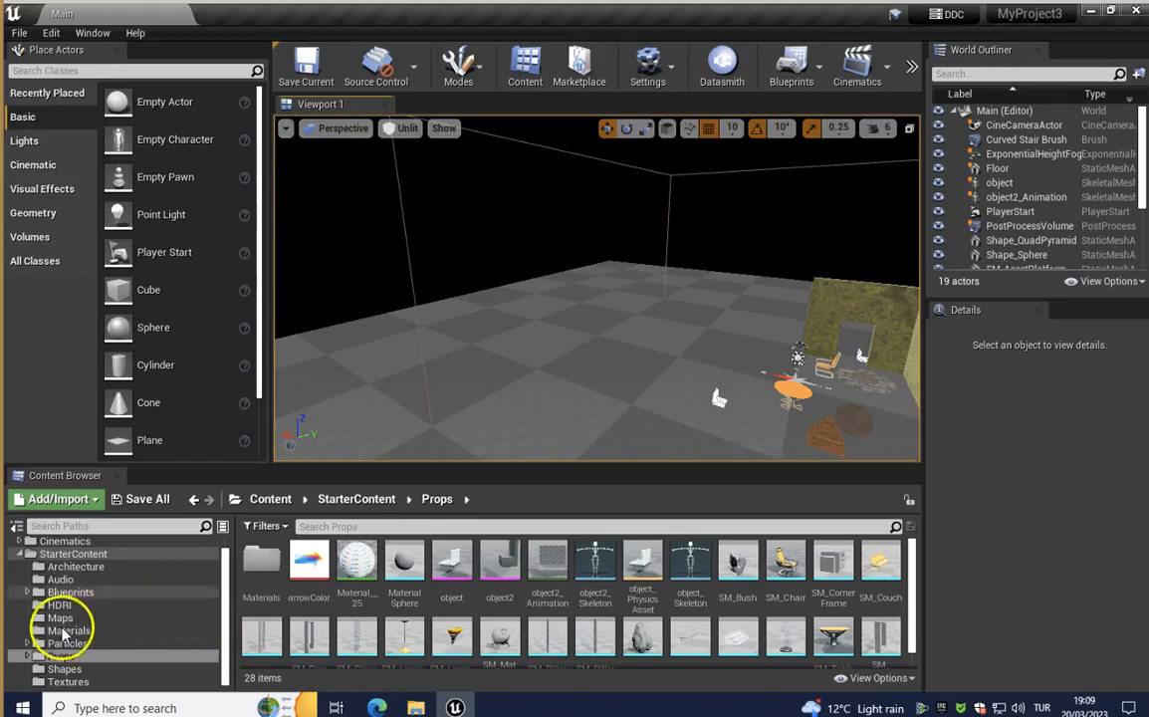
Open the Props folder inside StarterContent in the Content Browser and look through its assets
left_click(21, 555)
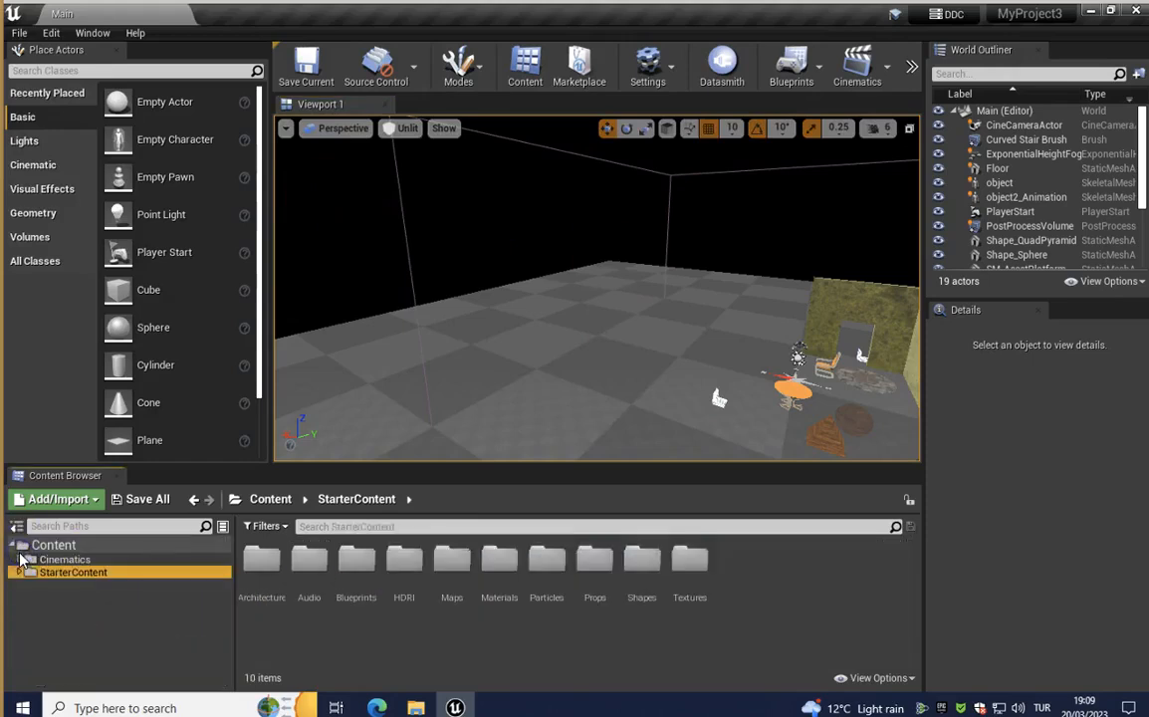
left_click(58, 576)
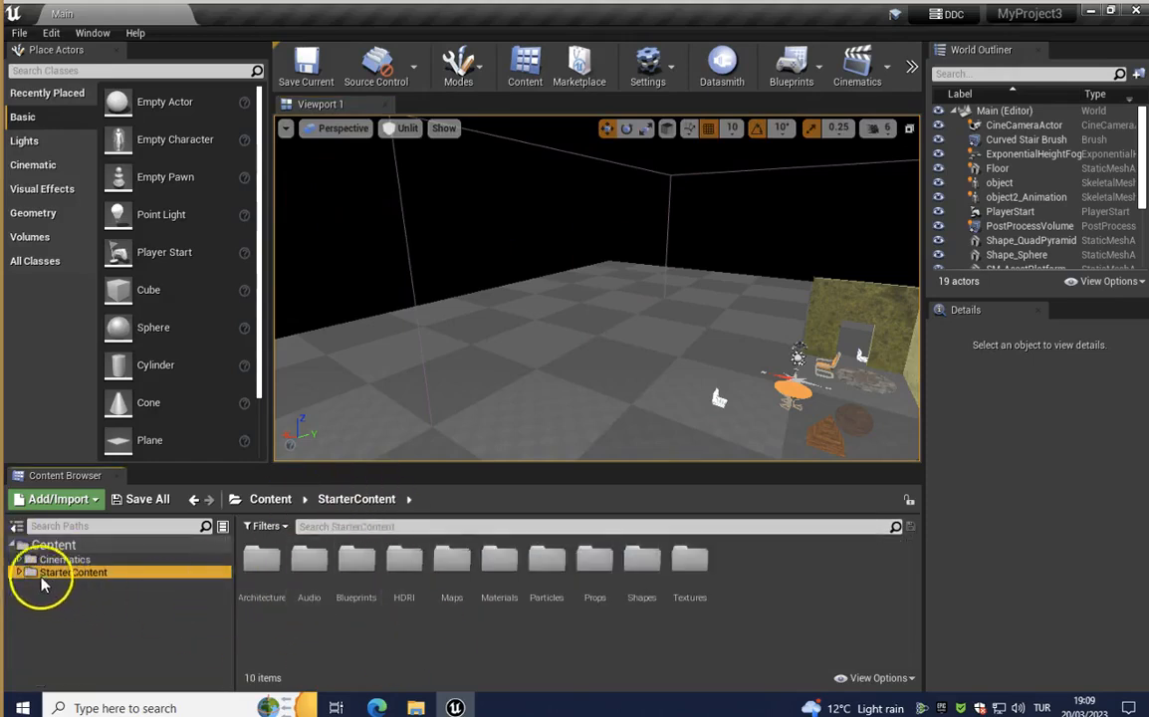
left_click(19, 574)
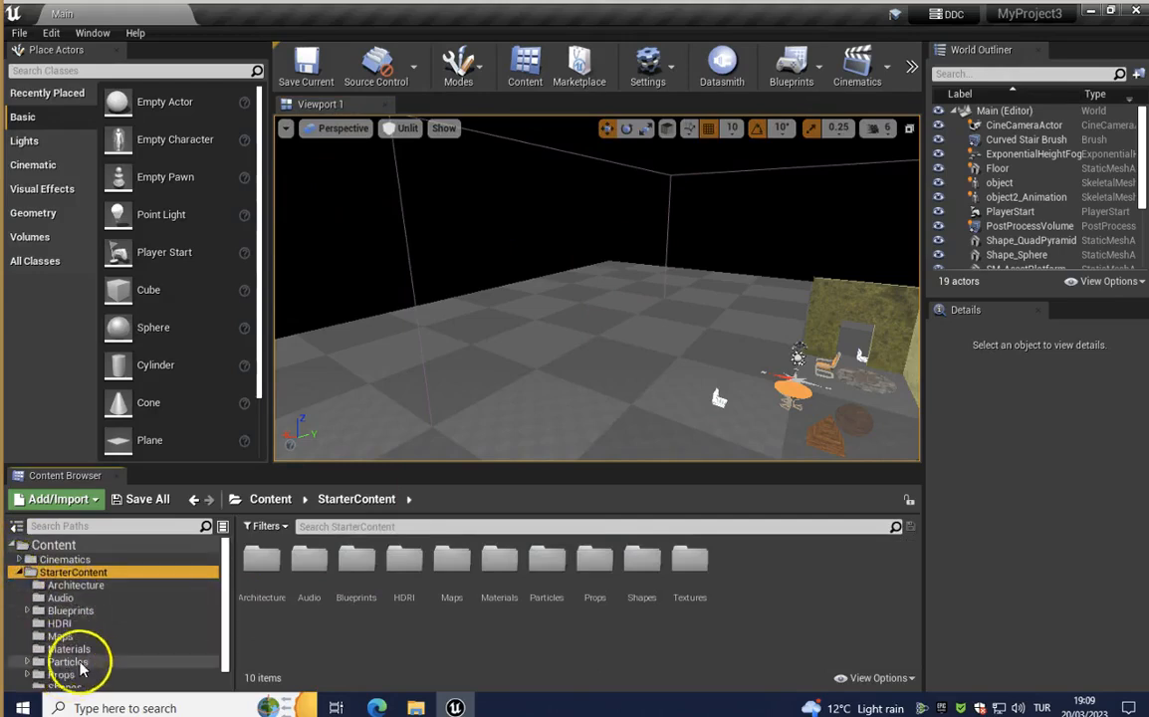
scroll(88, 665, "down", 1)
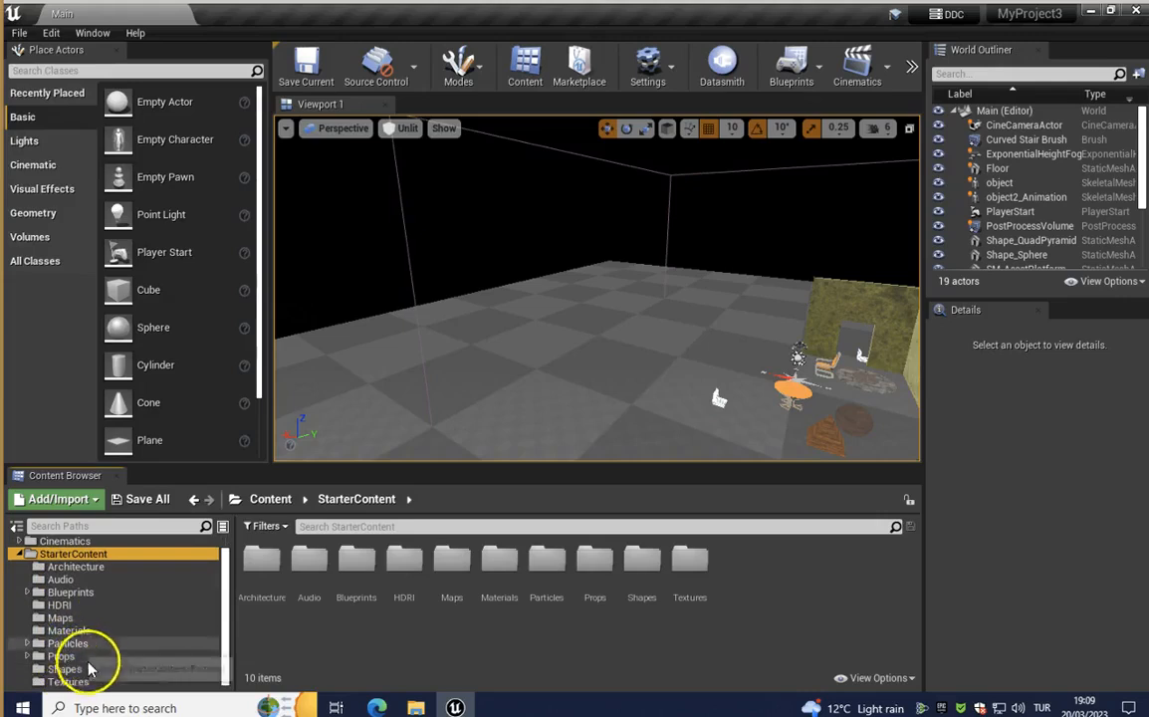
left_click(63, 658)
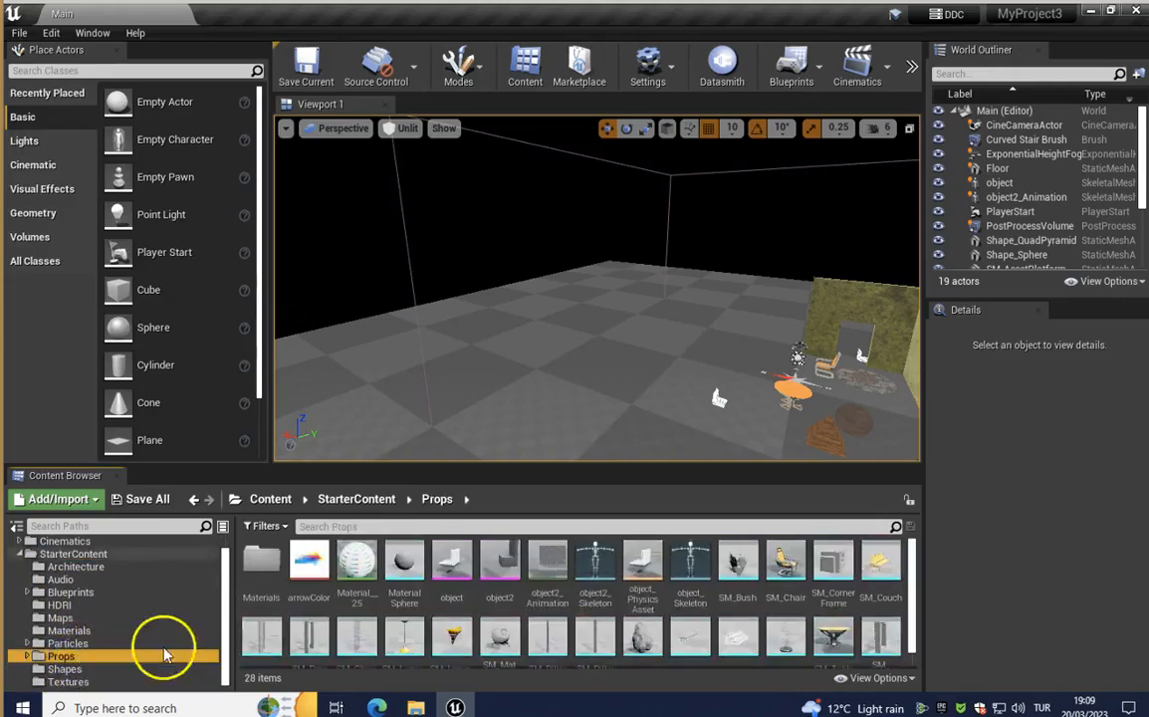
scroll(462, 609, "down", 1)
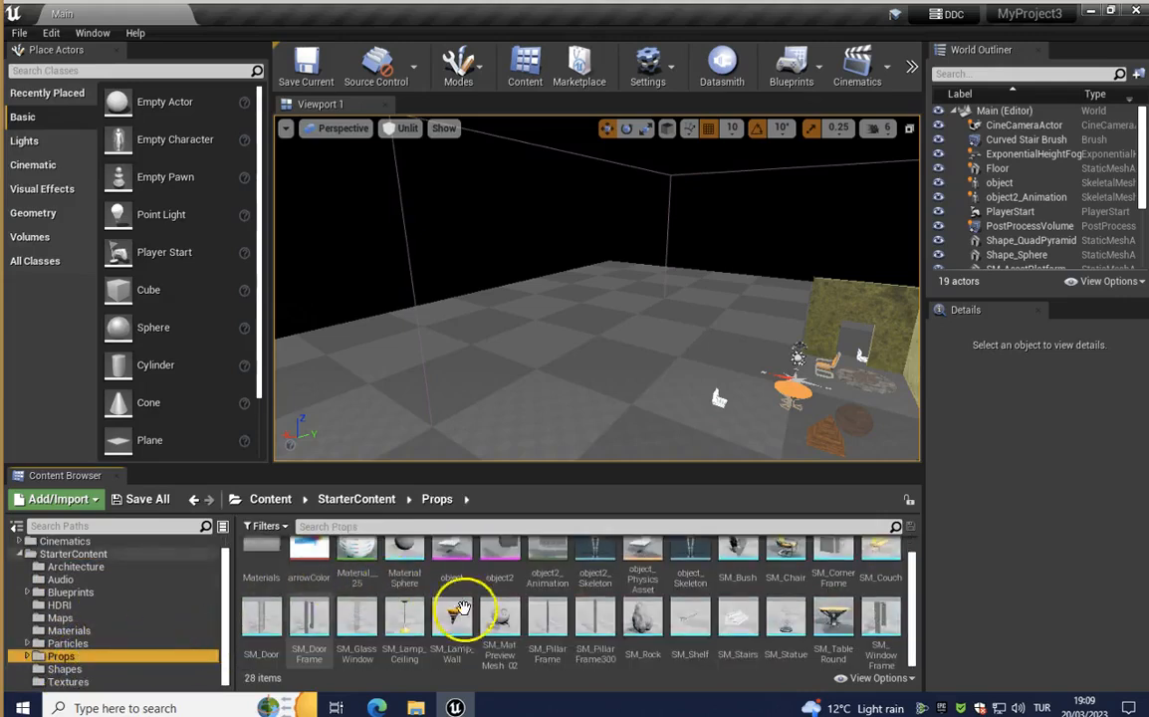
left_click(563, 683)
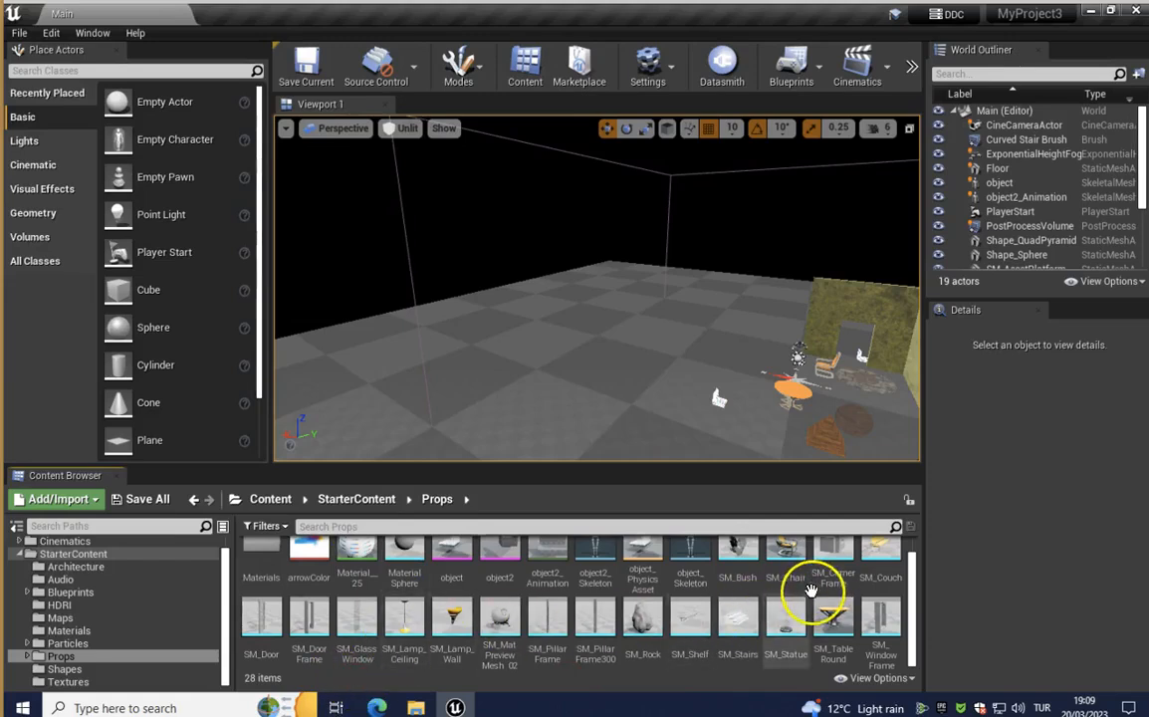
left_click(810, 589)
right_click(809, 589)
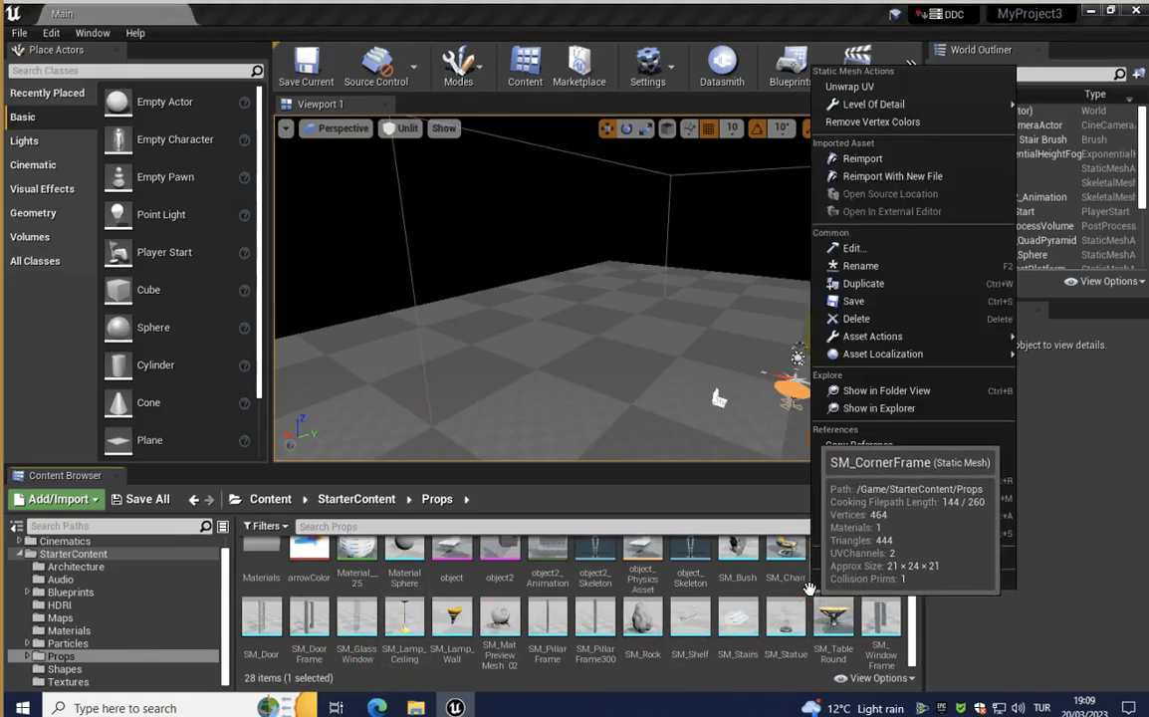
left_click(921, 659)
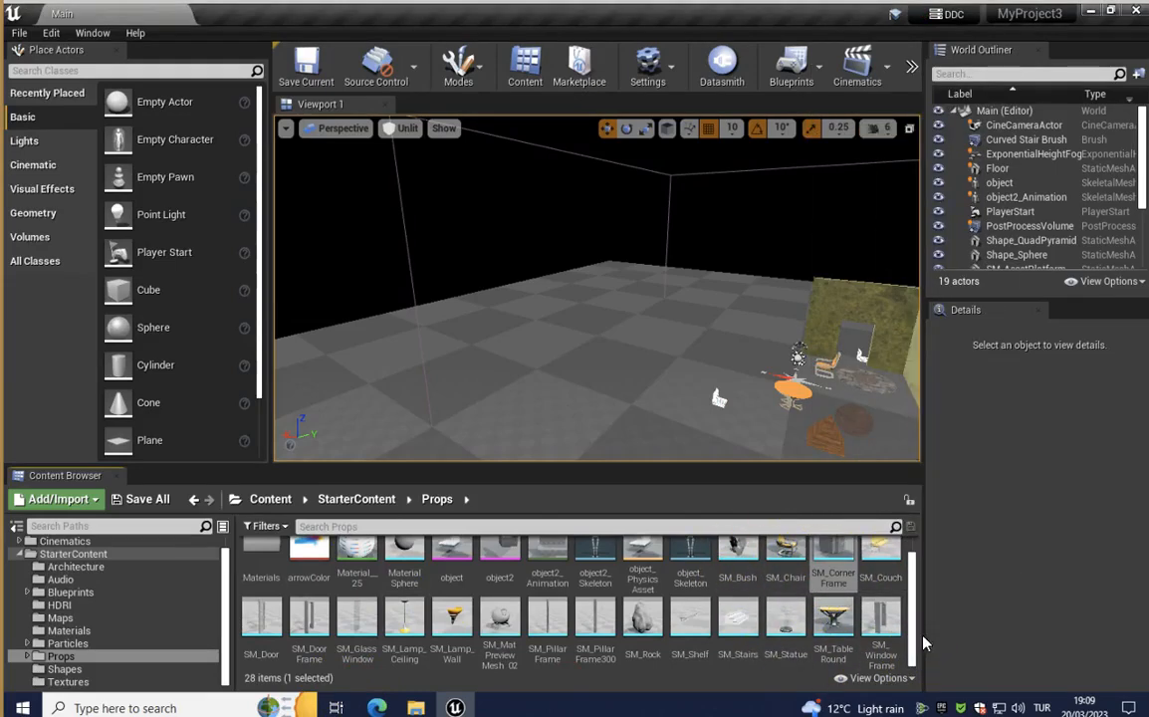
Choose animated_car.abc on the Desktop for import into the StarterContent Props folder, with the Content Browser widened
left_click_drag(923, 636, 1039, 628)
left_click(917, 628)
right_click(877, 626)
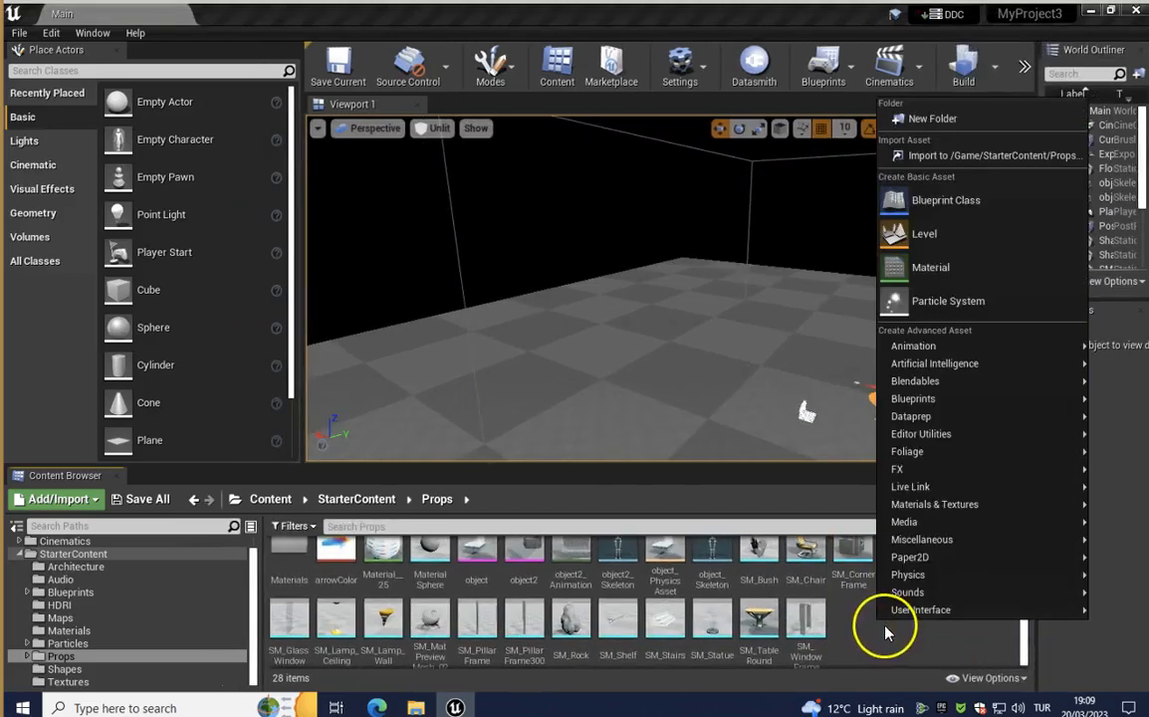
left_click(971, 156)
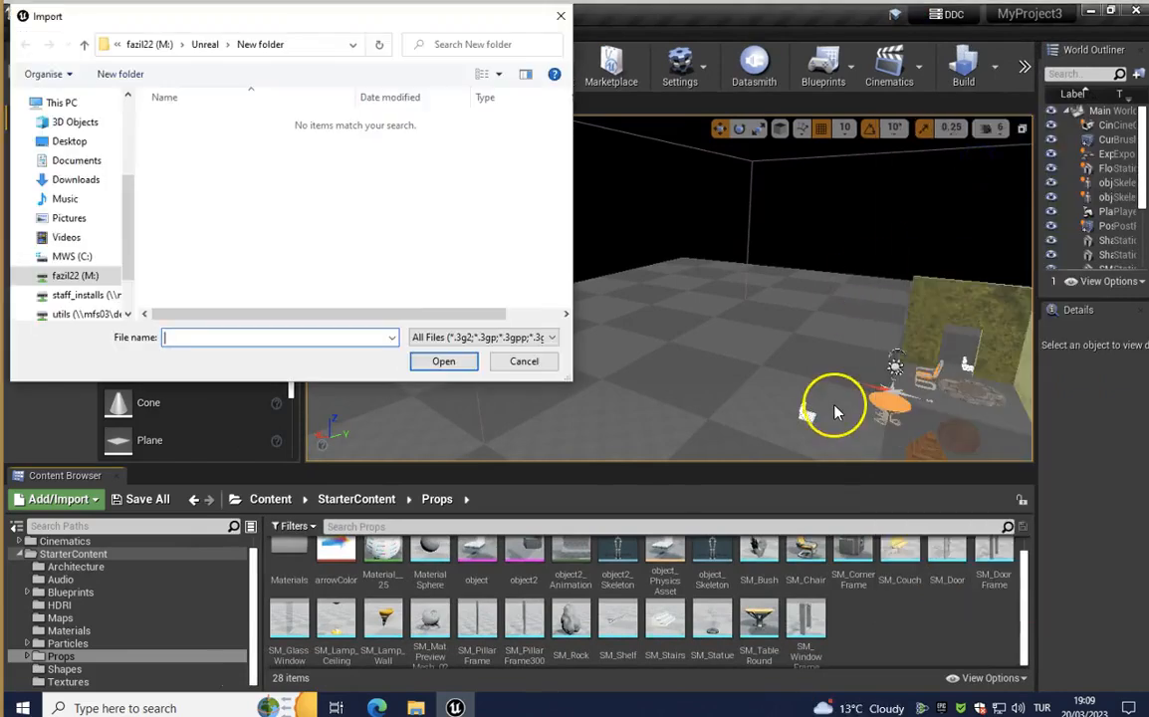
left_click(81, 144)
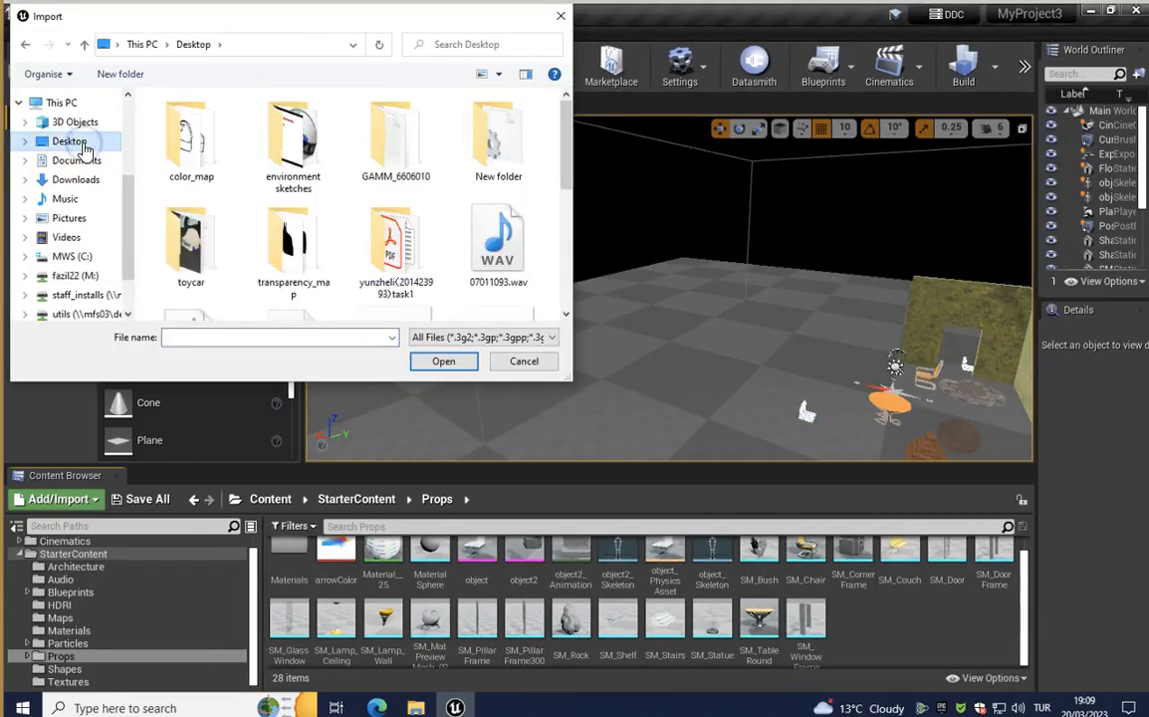
scroll(468, 130, "down", 3)
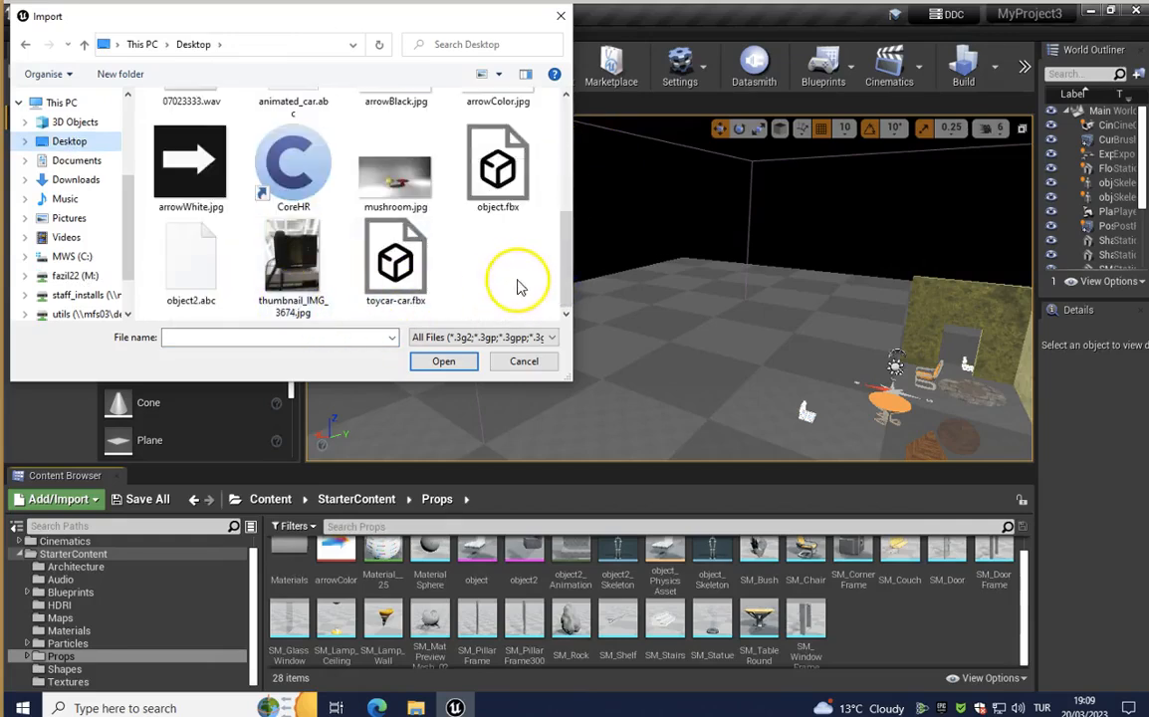
left_click_drag(562, 271, 565, 230)
left_click(299, 174)
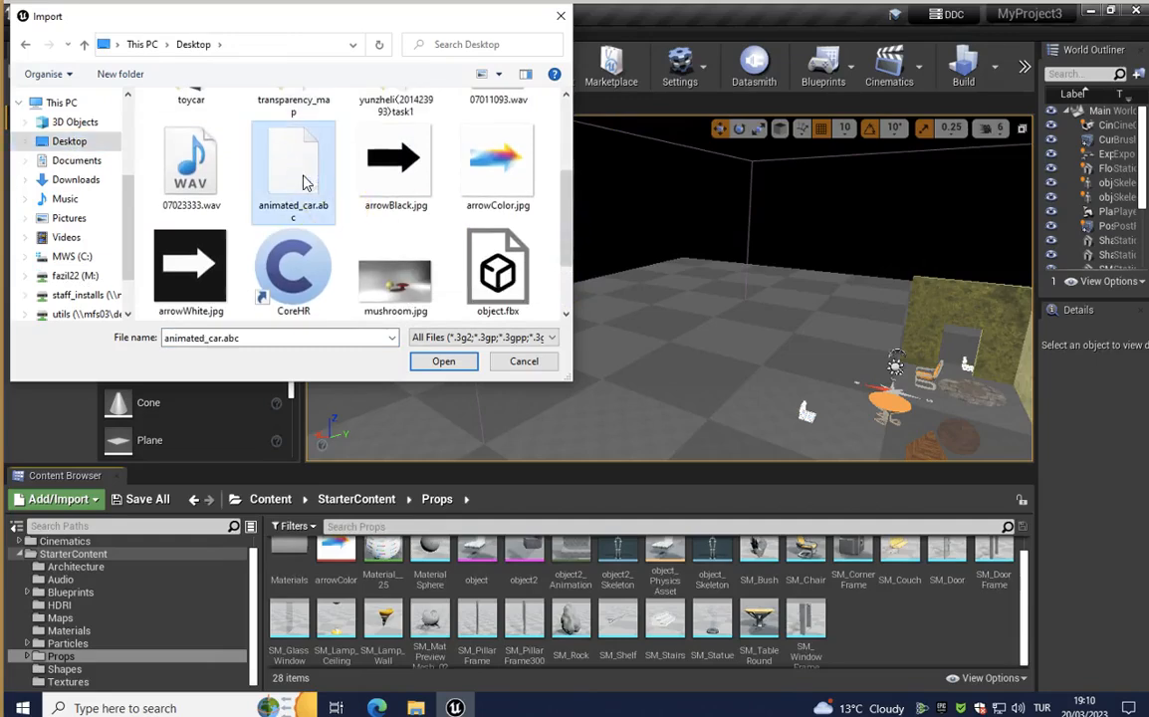
left_click(438, 362)
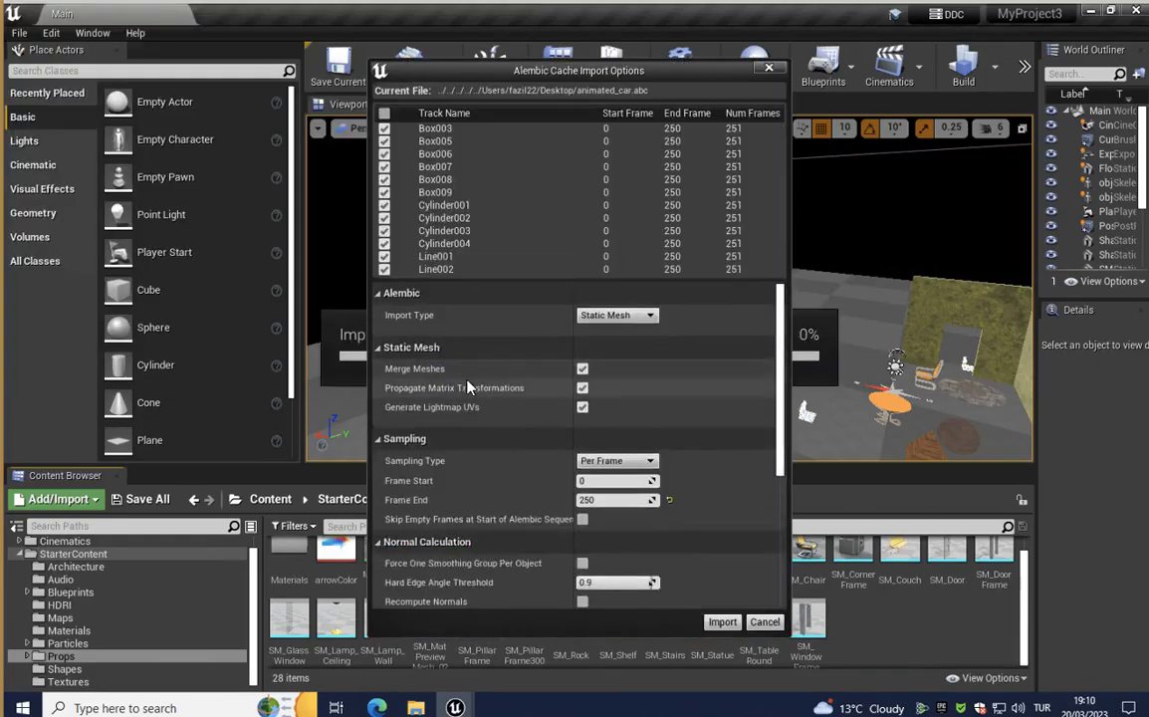
Set the Alembic import type to Skeletal and import the animated car with all its tracks
left_click(625, 317)
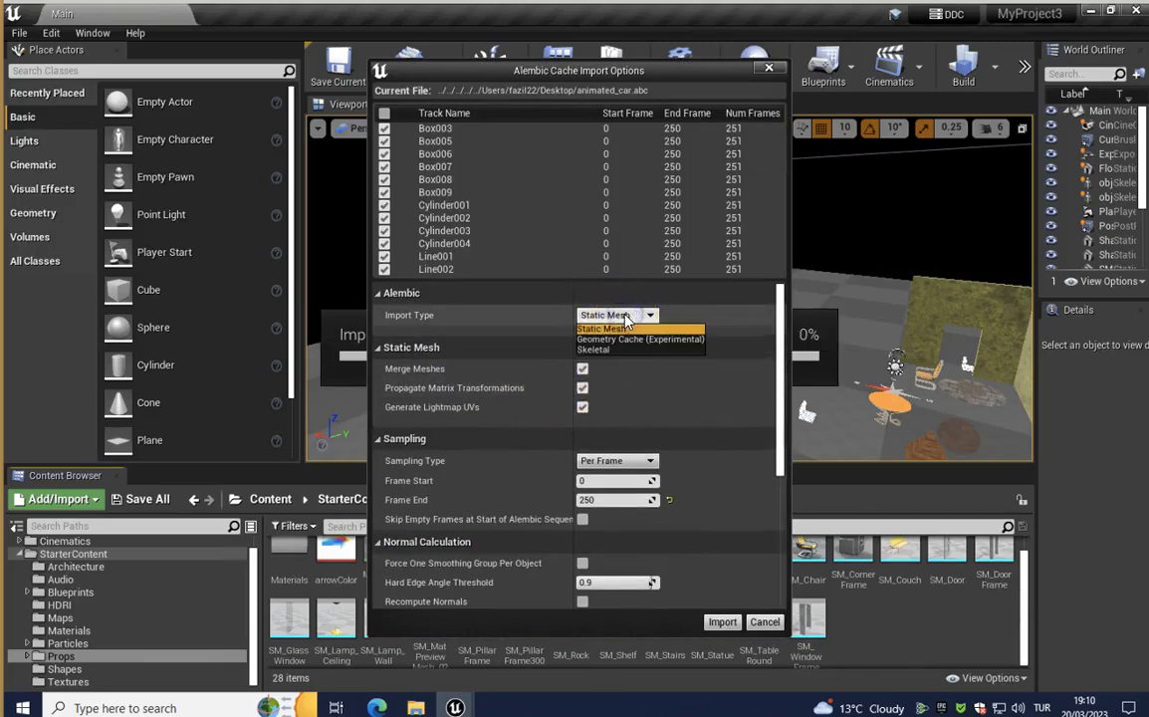
left_click(694, 316)
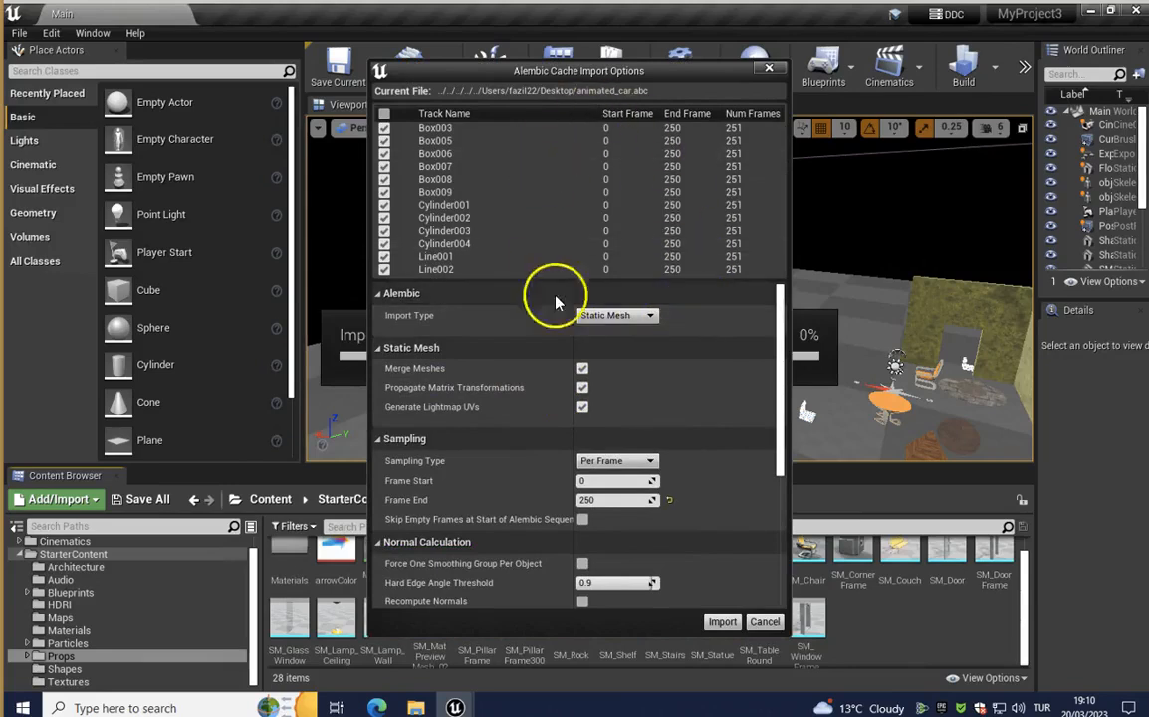
left_click(607, 316)
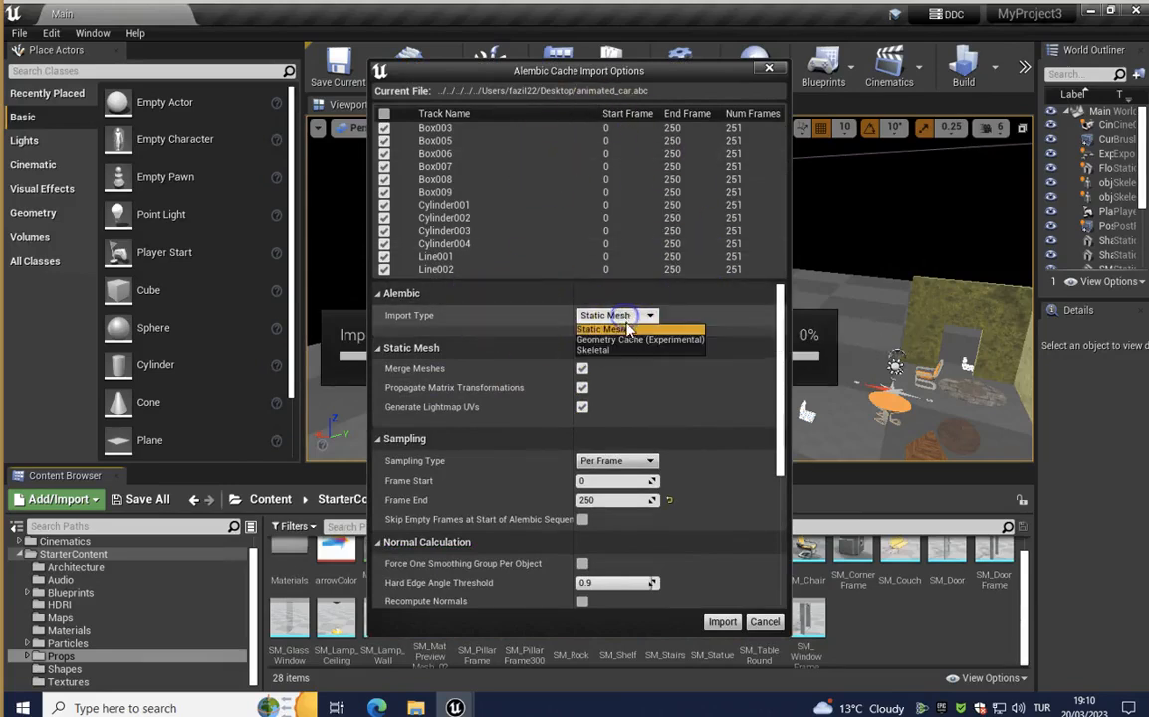
left_click(616, 351)
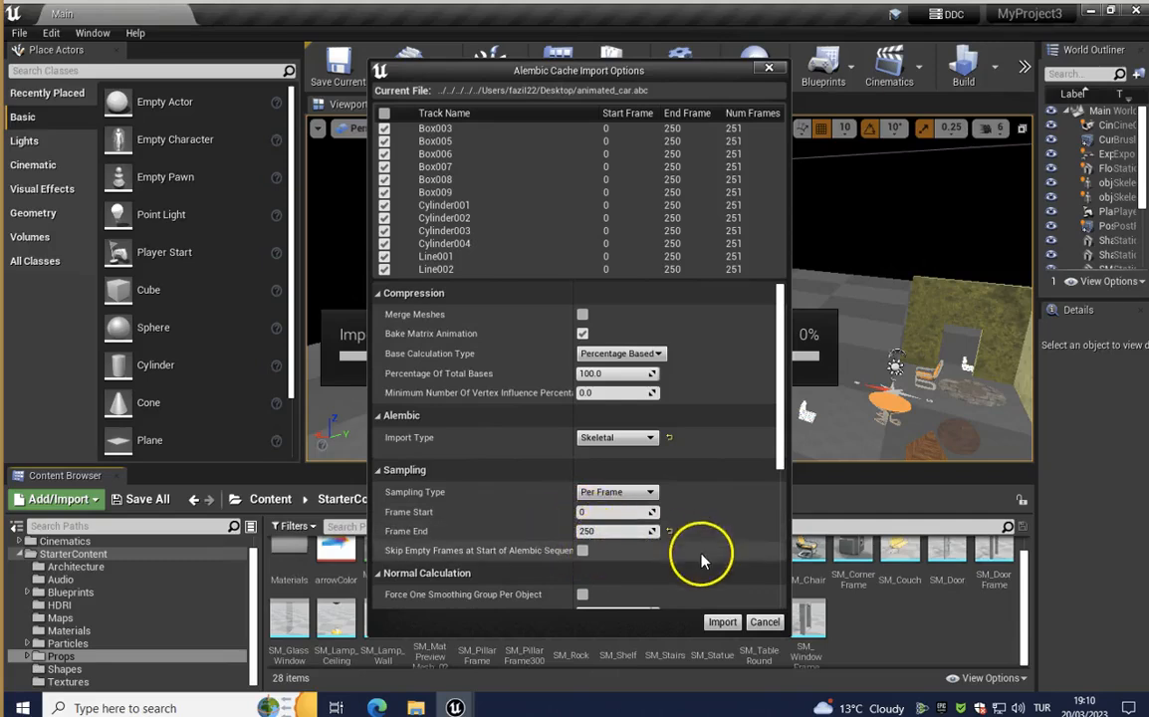
left_click(722, 623)
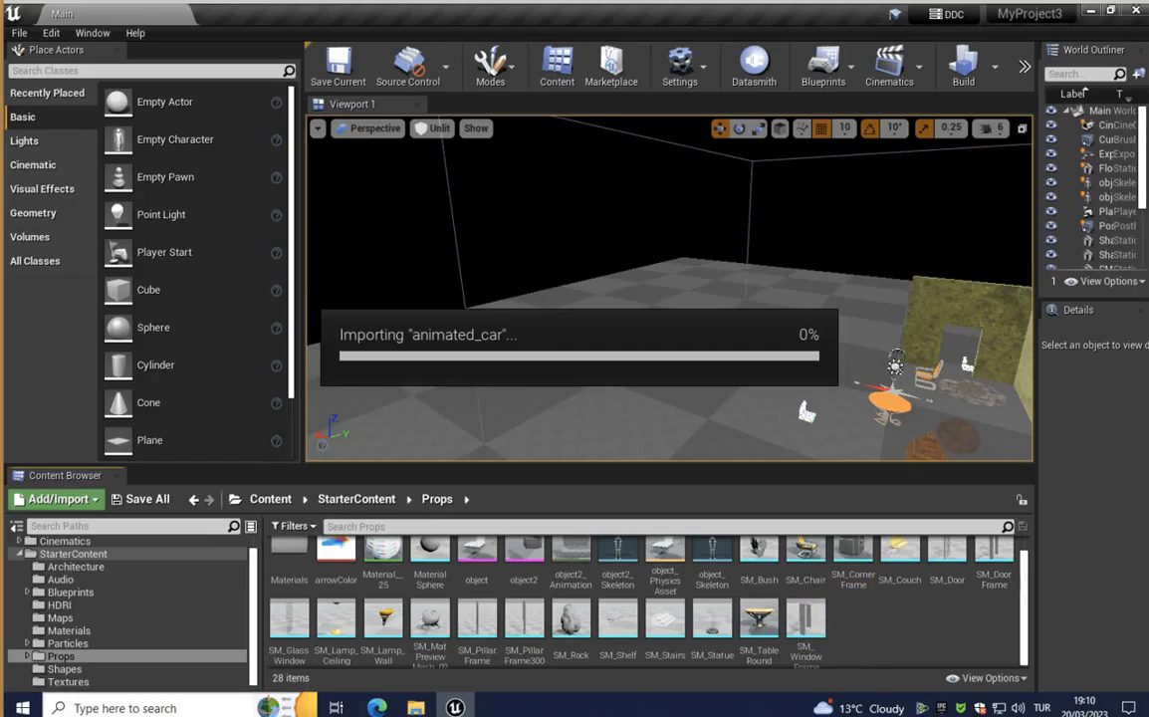
Place the animated_car_Animation asset from the Props folder on an open area of the checkered floor
left_click(830, 426)
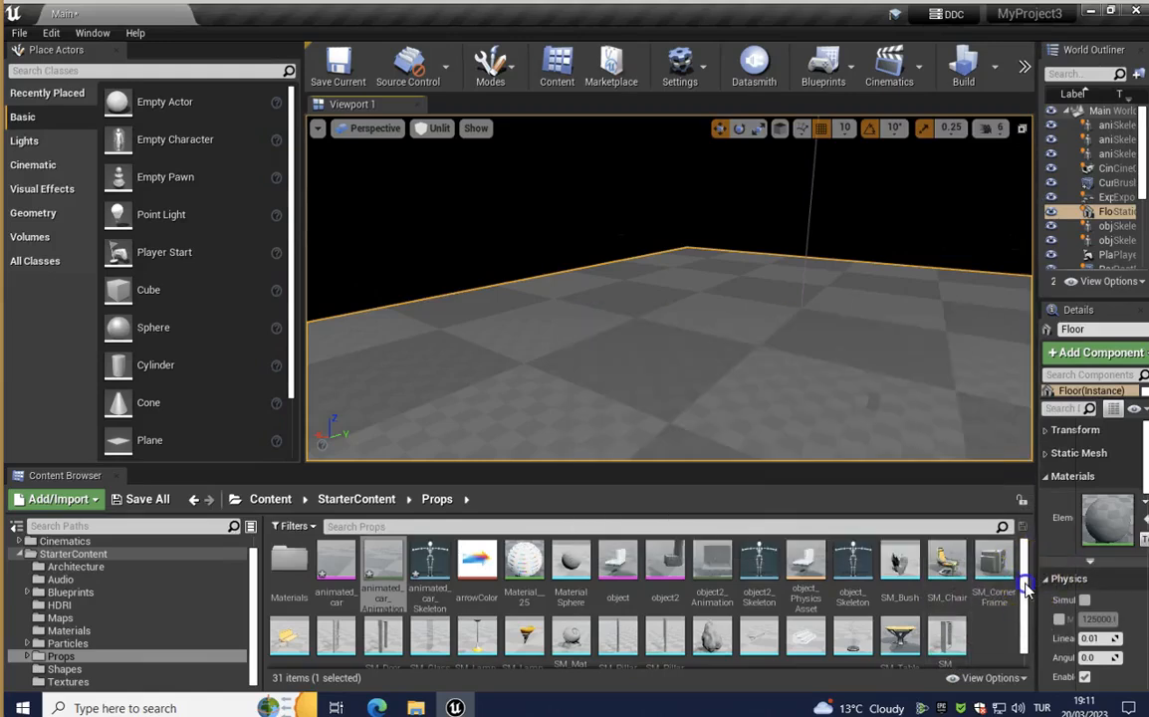
left_click_drag(1027, 590, 1020, 645)
scroll(916, 572, "up", 1)
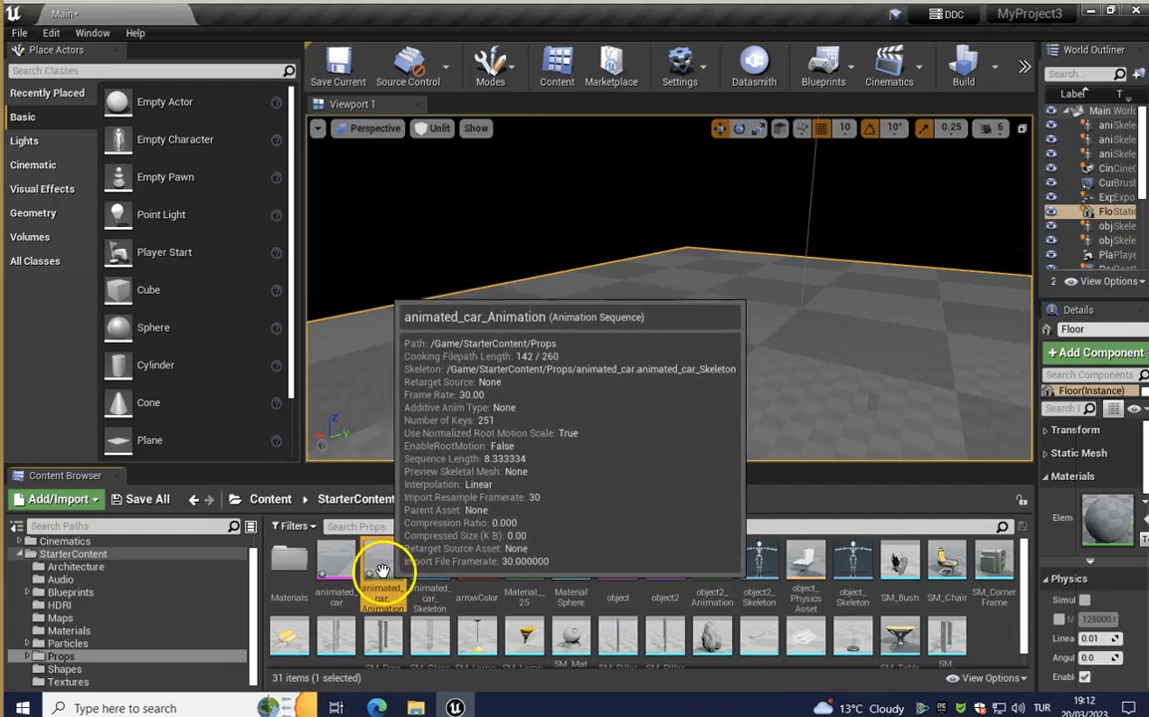
left_click_drag(384, 571, 505, 408)
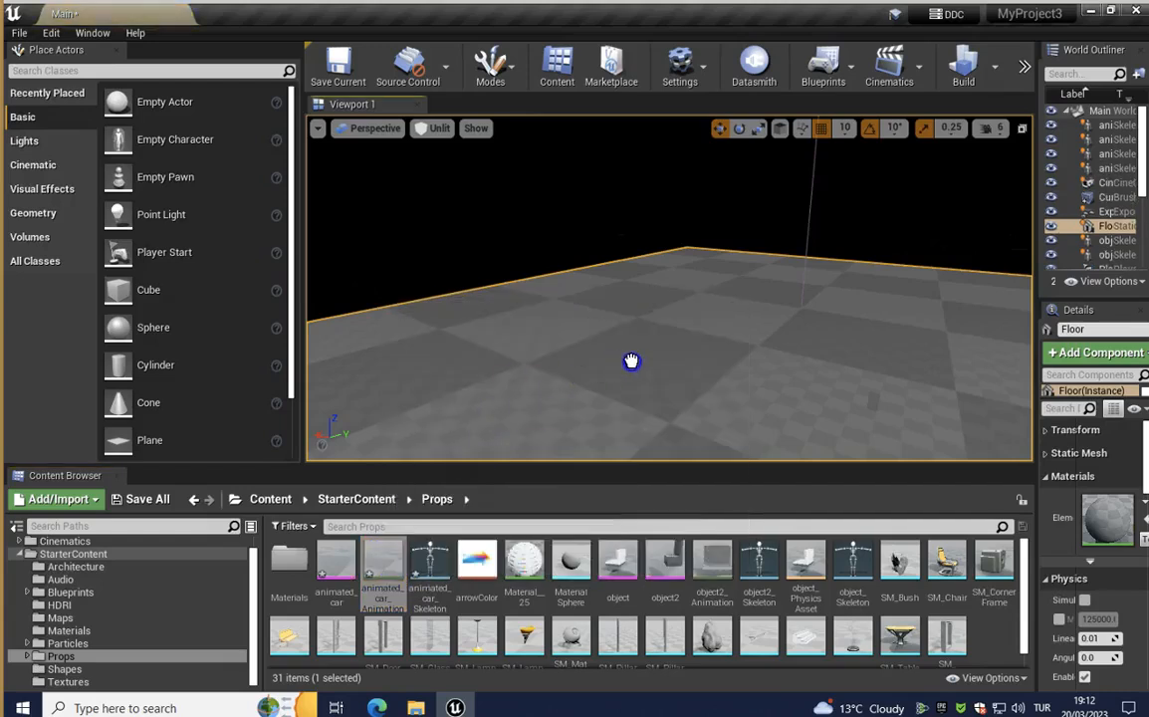
left_click_drag(635, 361, 634, 361)
scroll(653, 343, "up", 3)
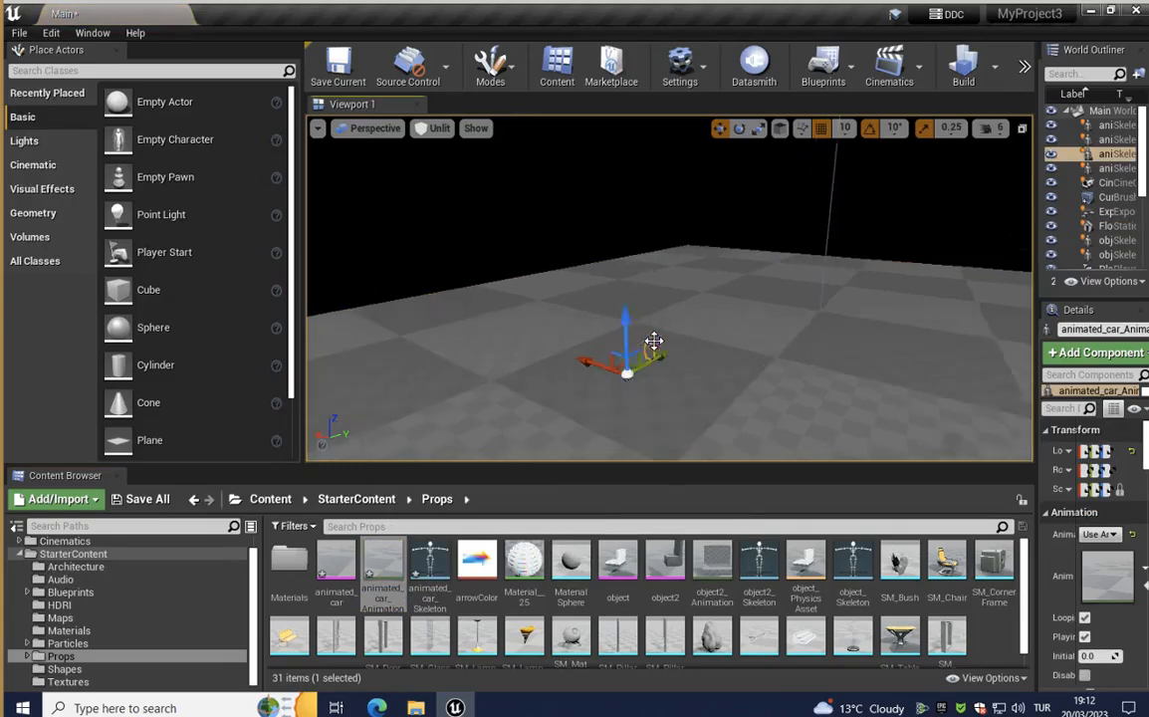
scroll(657, 409, "up", 3)
mouse_move(653, 426)
middle_mouse_down()
mouse_move(654, 395)
mouse_move(657, 444)
middle_mouse_up()
scroll(590, 396, "up", 2)
left_click(495, 221)
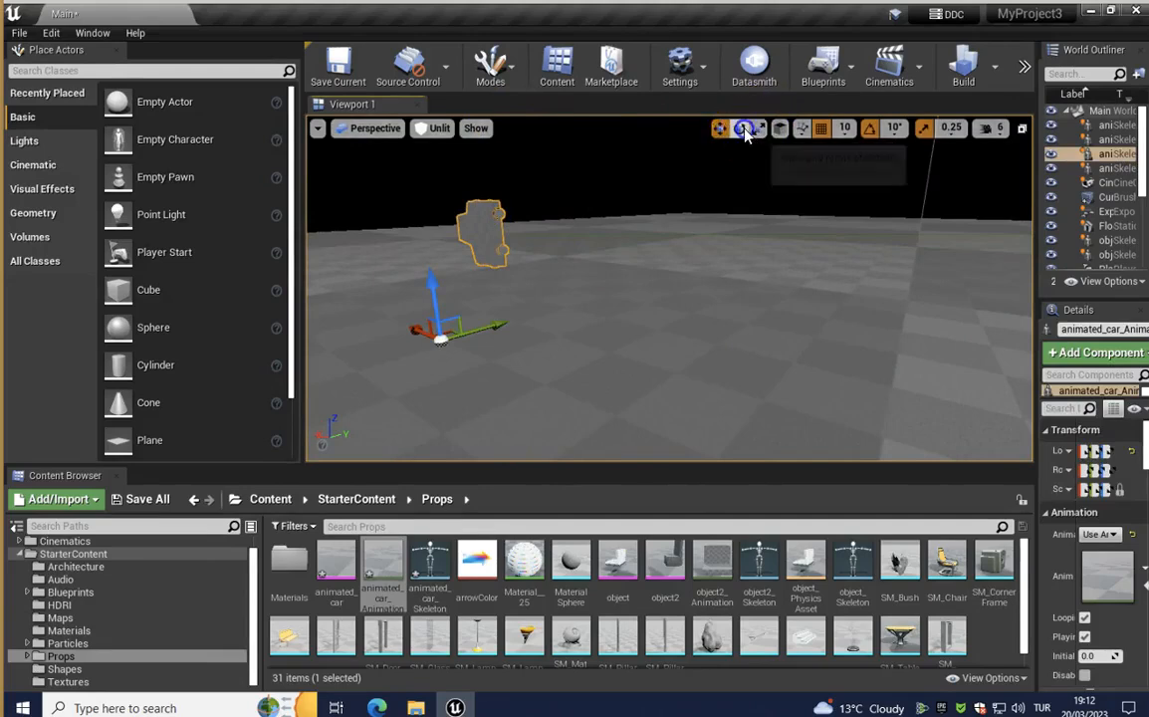
Rotate the placed car a quarter turn about its X axis to stand it level, and raise it onto the floor surface
left_click(739, 129)
left_click_drag(364, 288, 921, 305)
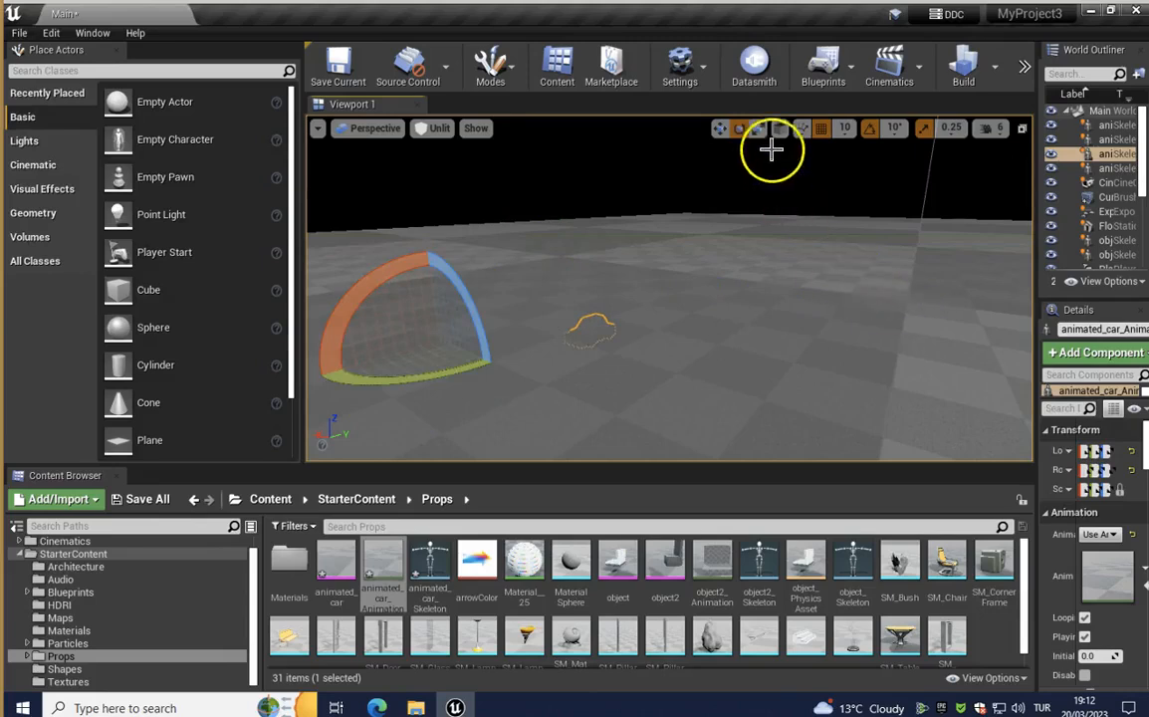
left_click(721, 128)
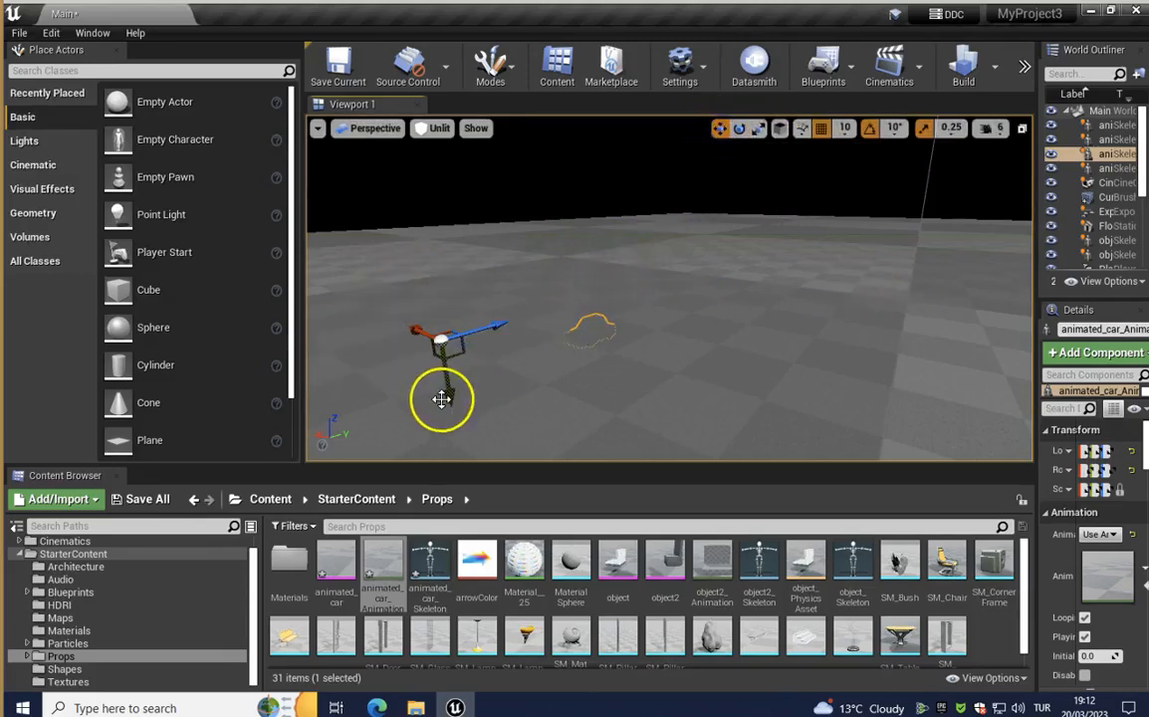
left_click_drag(445, 390, 444, 384)
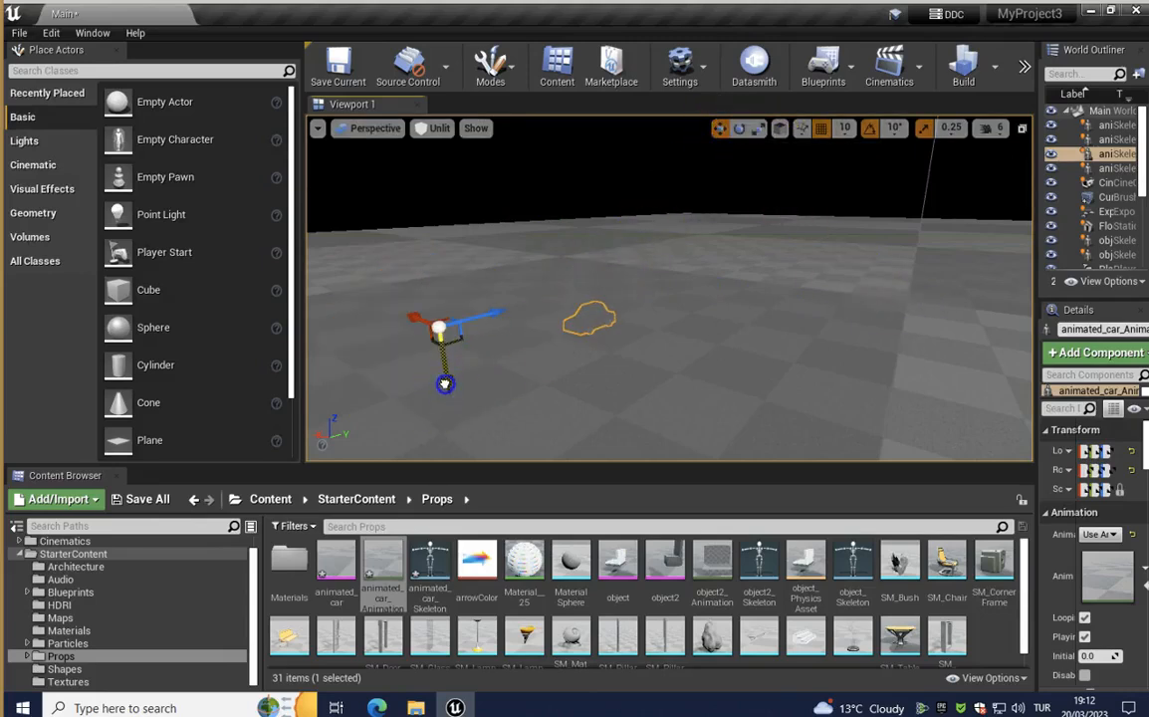
Deselect the car and build the level
left_click(587, 222)
left_click_drag(574, 356, 566, 361)
mouse_move(567, 361)
right_mouse_down()
mouse_move(598, 344)
mouse_move(572, 346)
mouse_move(559, 421)
mouse_move(552, 358)
mouse_move(547, 371)
mouse_move(555, 360)
right_mouse_up()
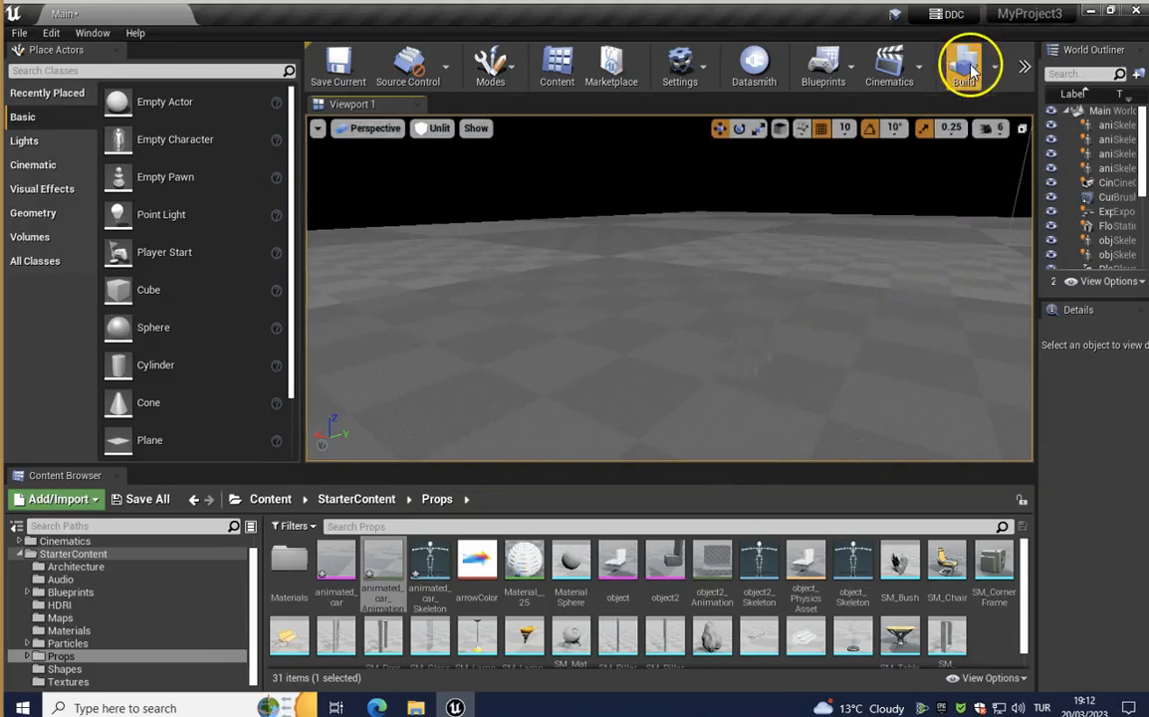
left_click(971, 70)
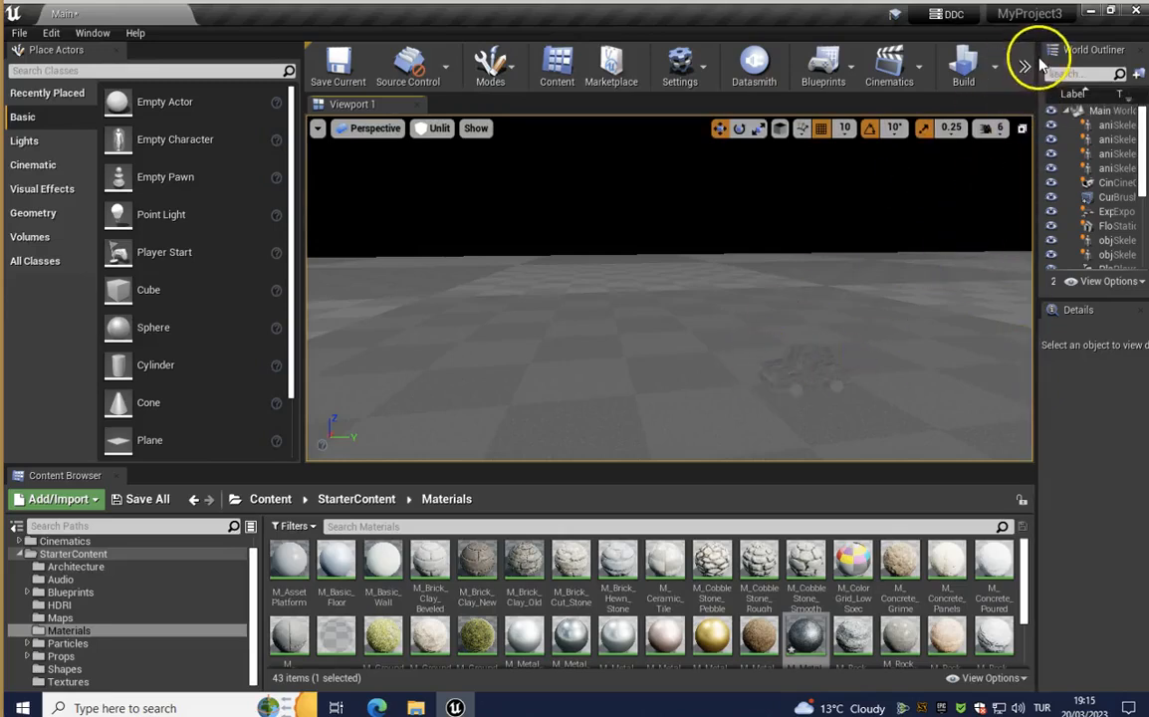
Play the level, move across the floor to examine the animated car in motion, and stop the preview
left_click(1025, 66)
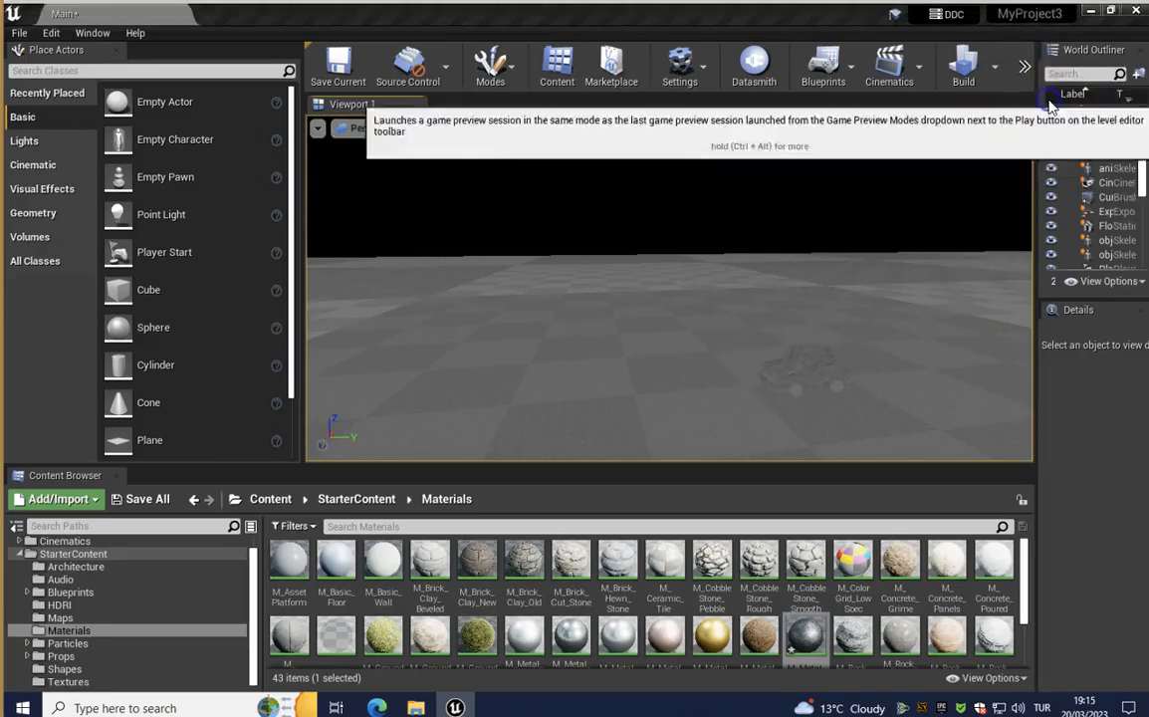
left_click(1051, 106)
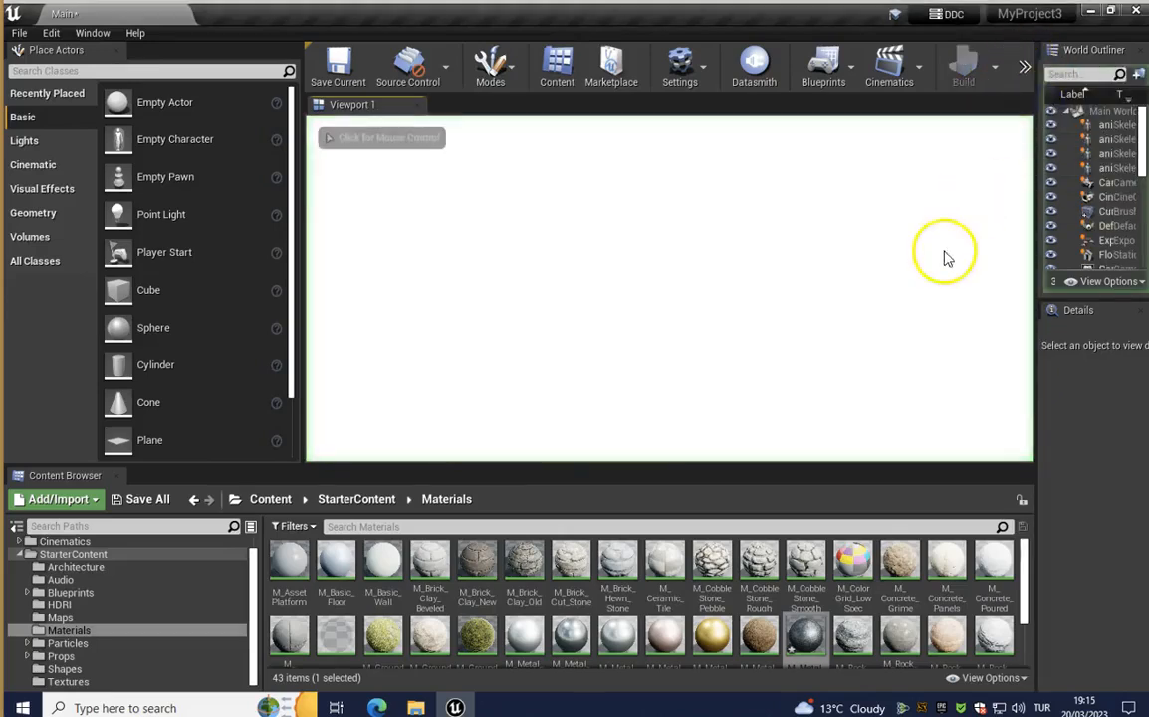
left_click(901, 365)
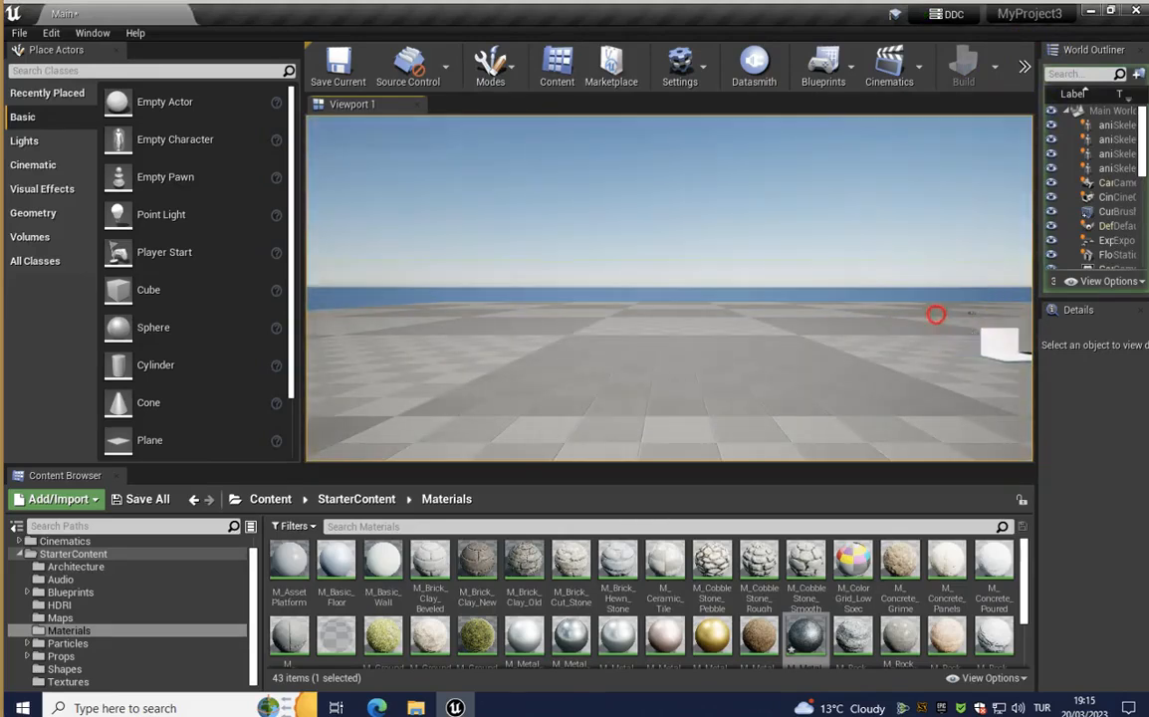
left_click(936, 315)
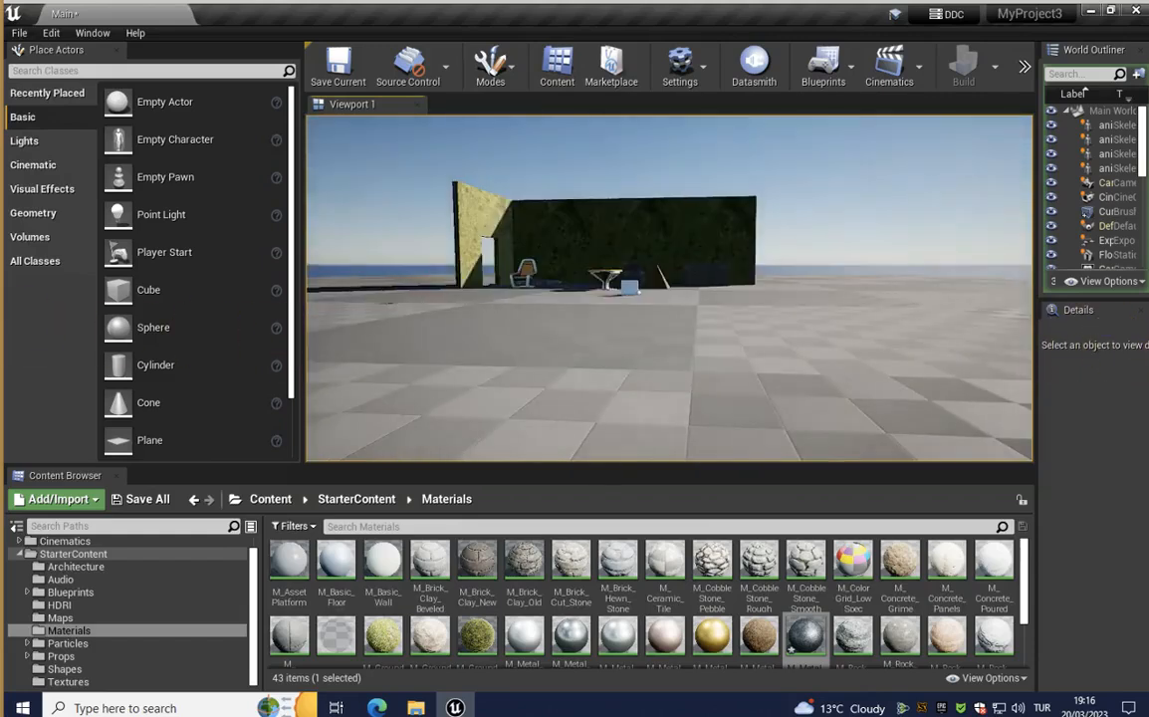
key("w")
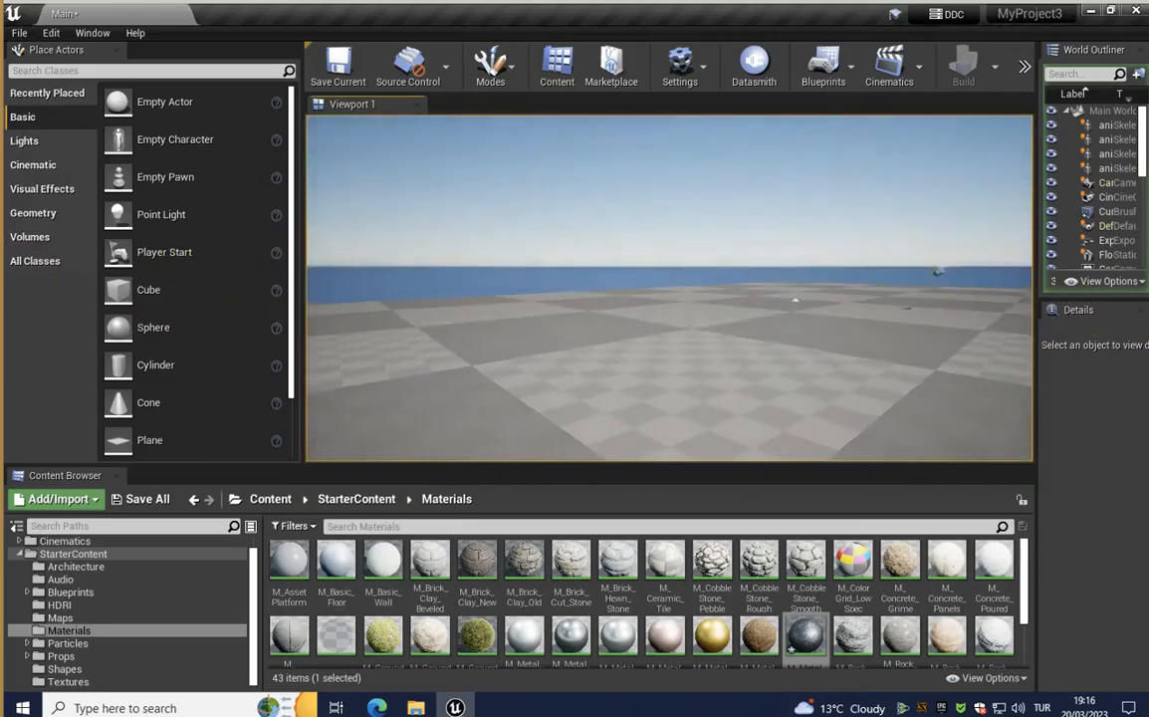
key("w")
key("w")
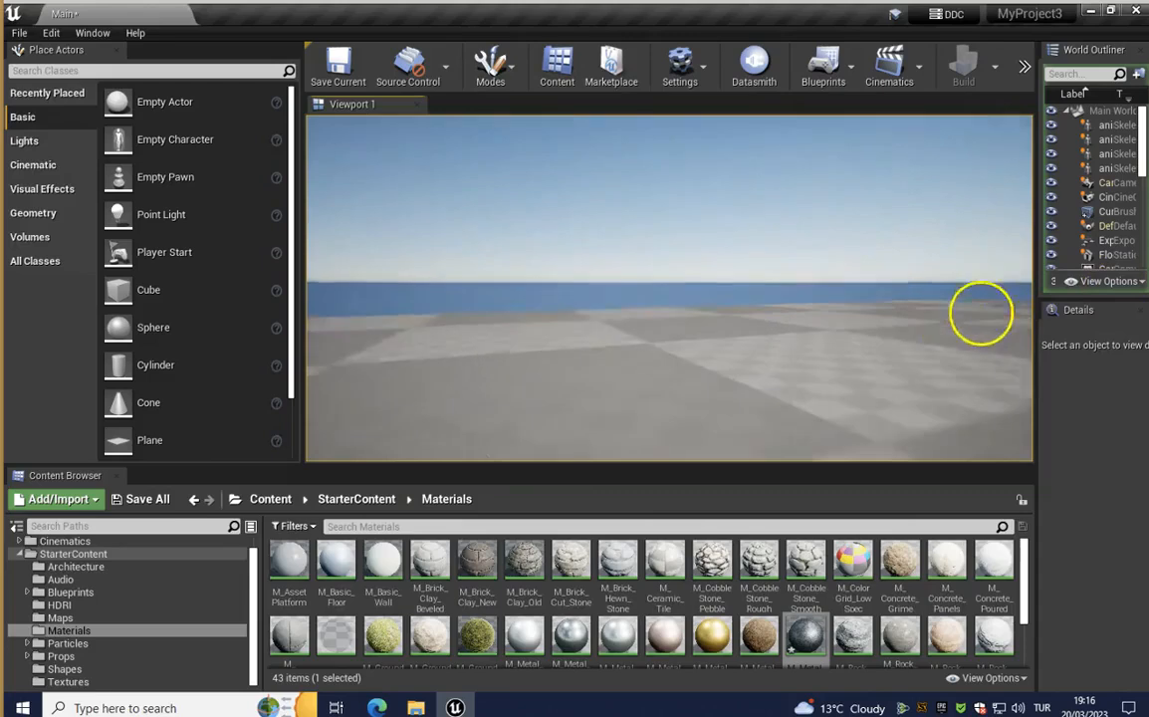
key("w")
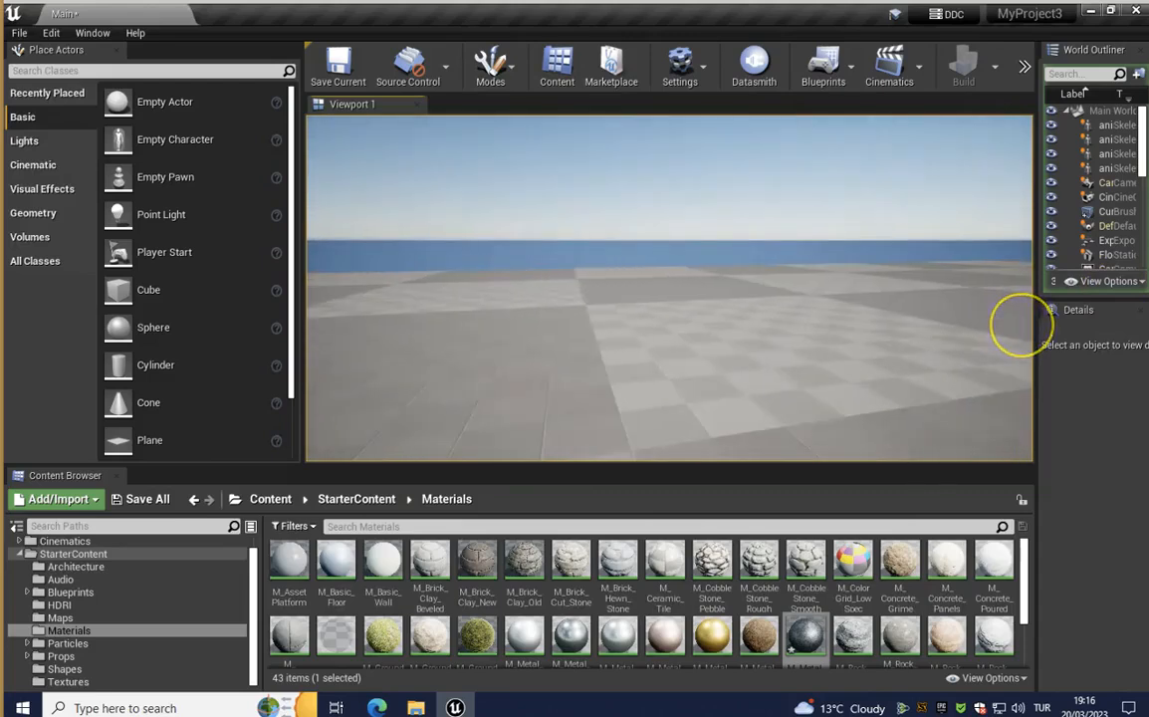
key("w")
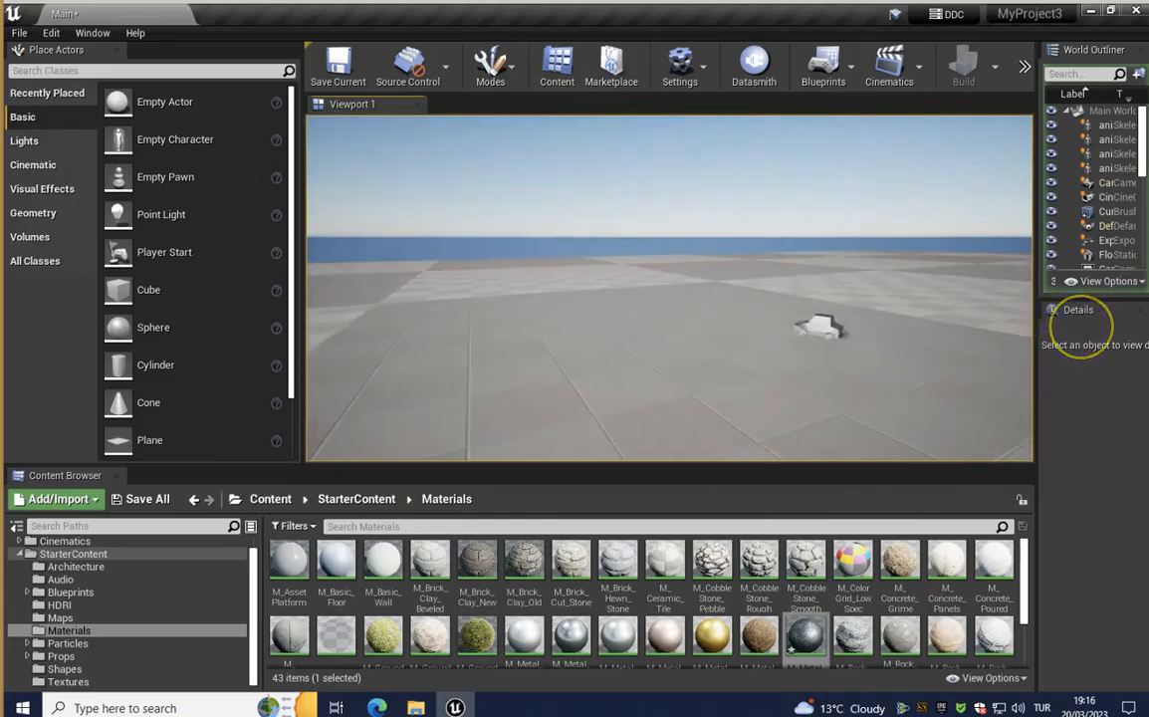
key("w")
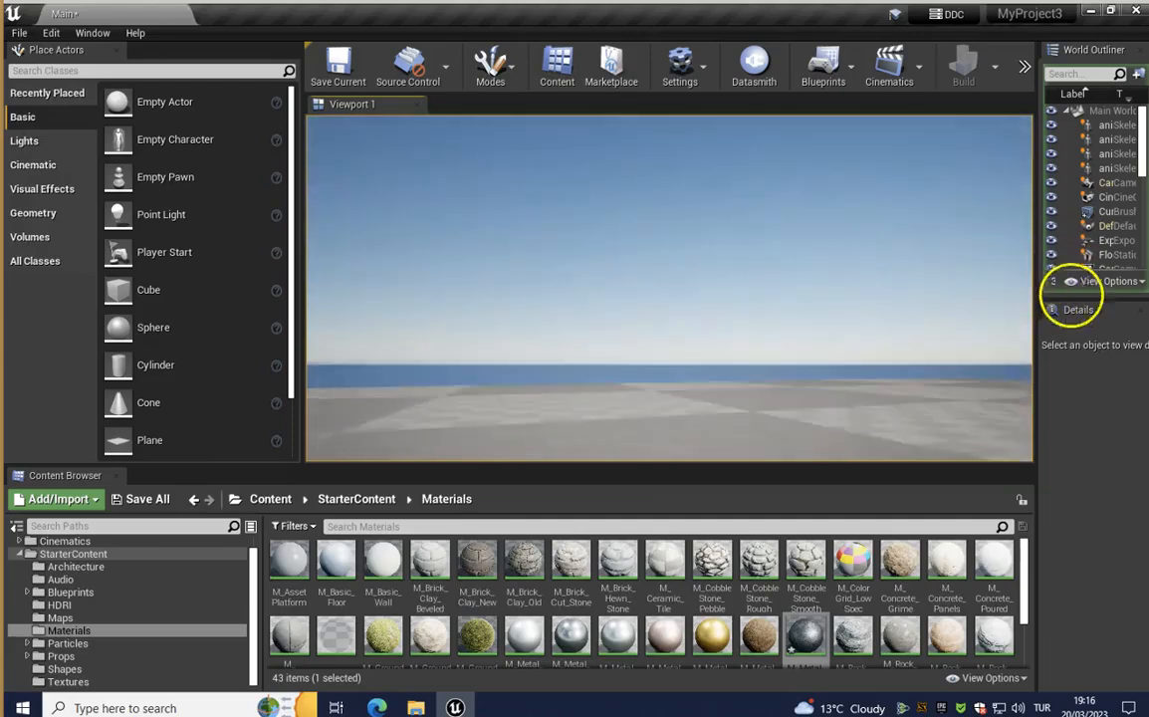
key("s")
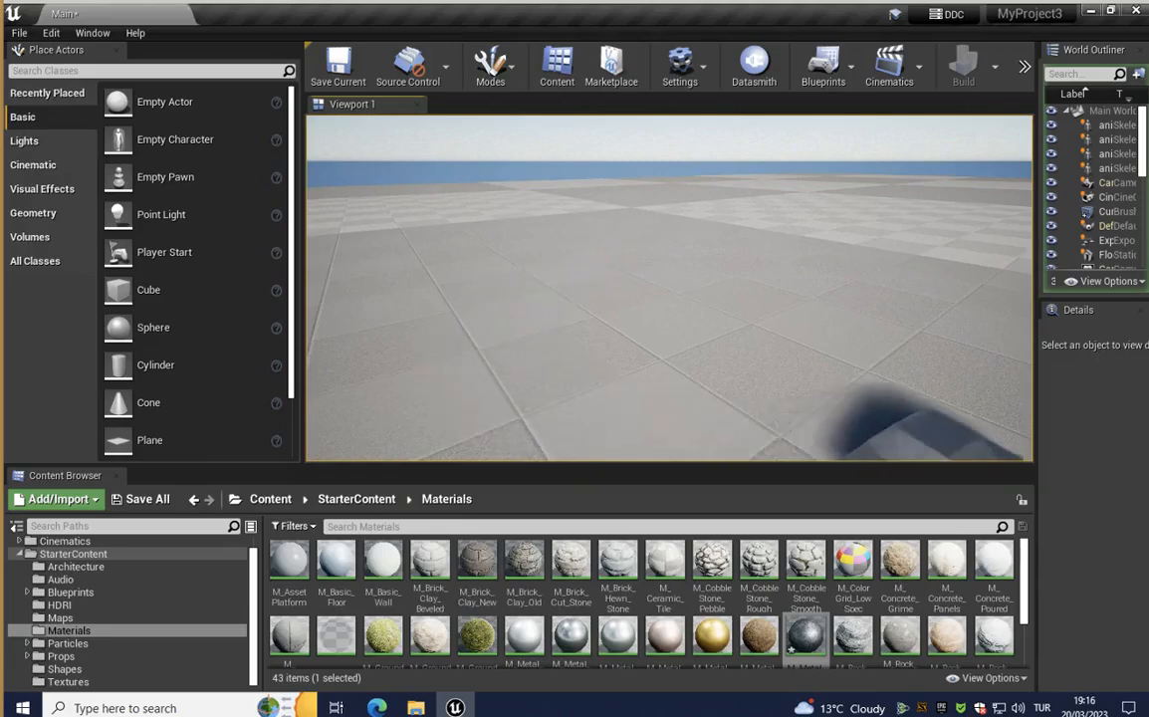
key("Escape")
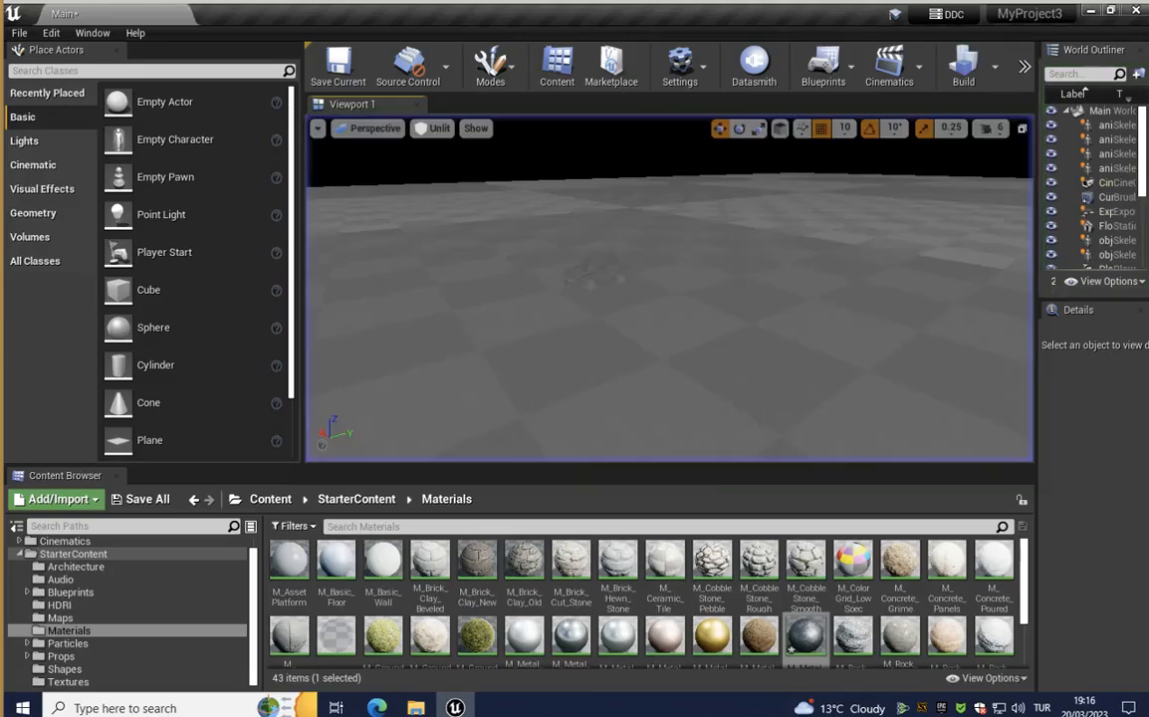
Apply the dark metal material from the StarterContent Materials folder to the car in the level
left_click(83, 630)
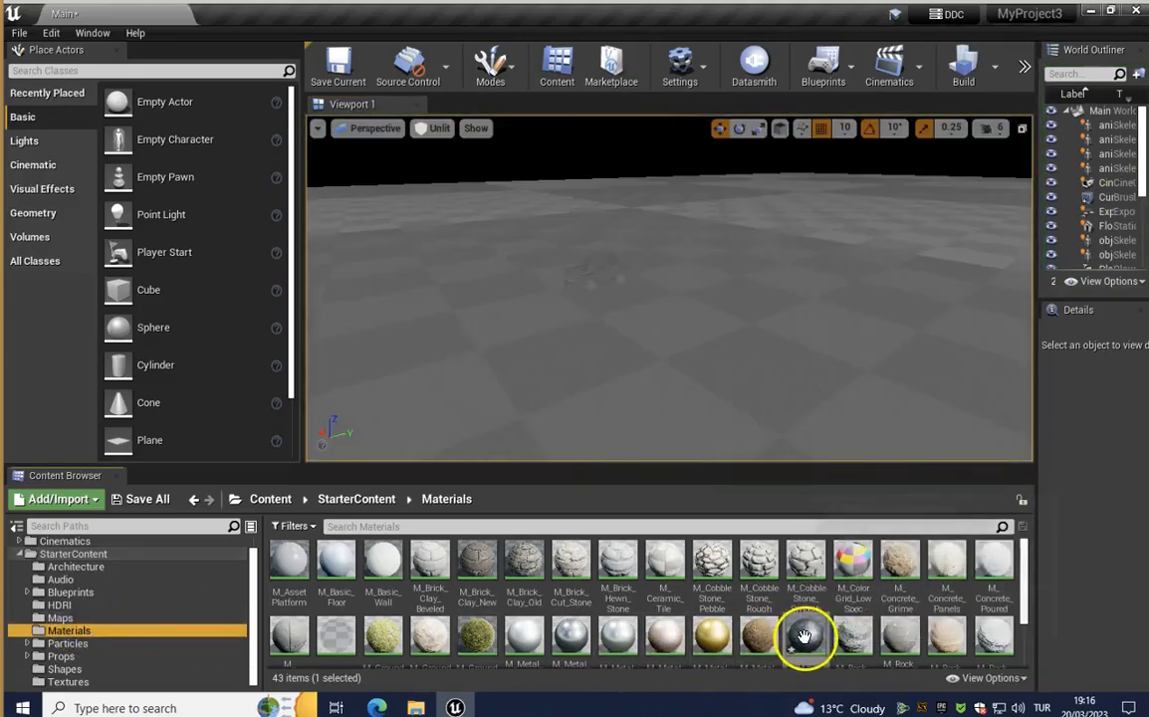
left_click_drag(807, 636, 598, 262)
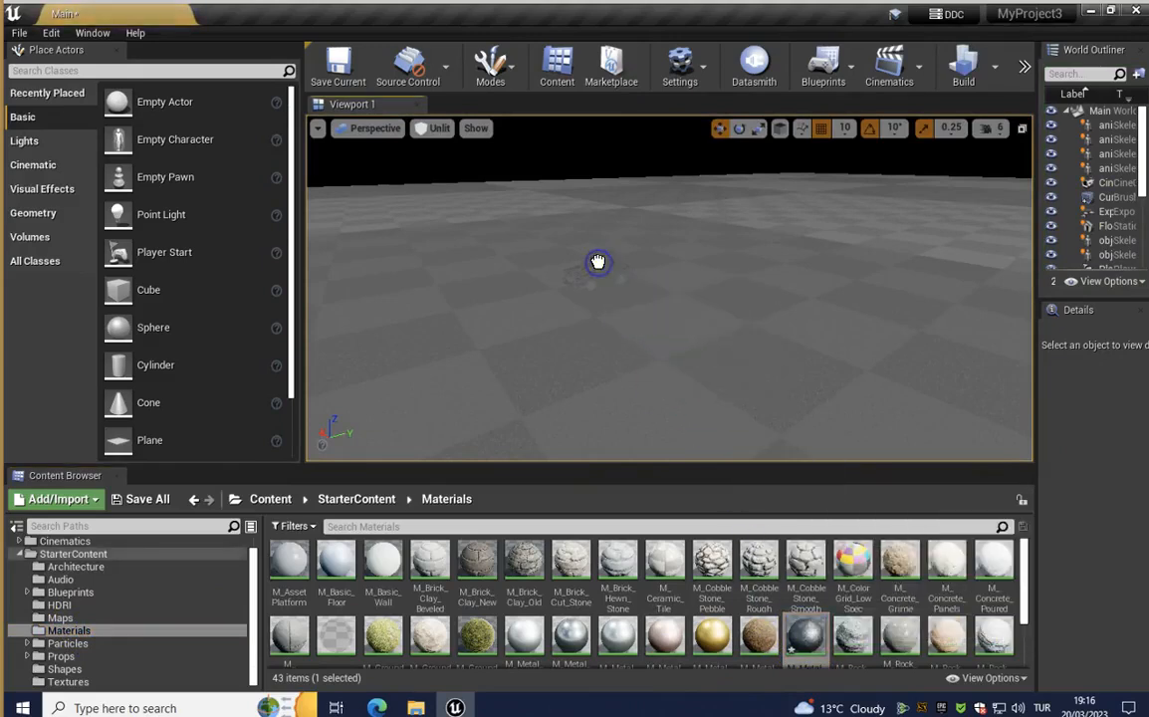
Play the level again, approach the moving car to check its material, and end the preview
left_click(994, 68)
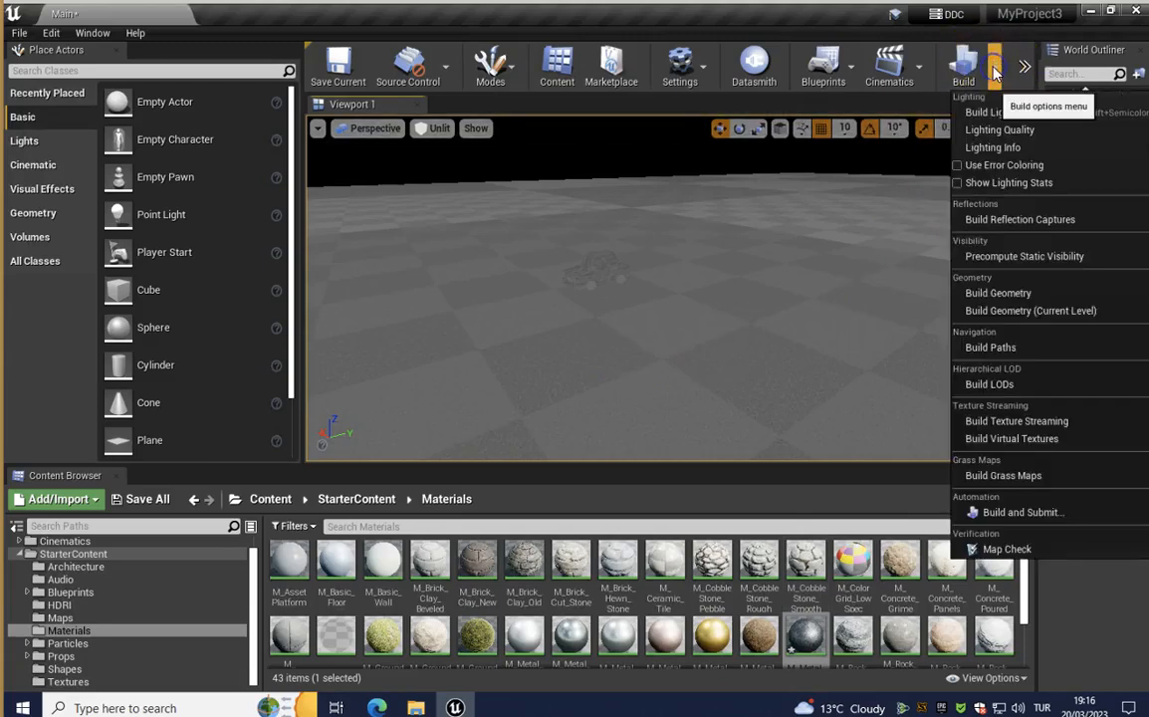
left_click(994, 68)
left_click(1025, 67)
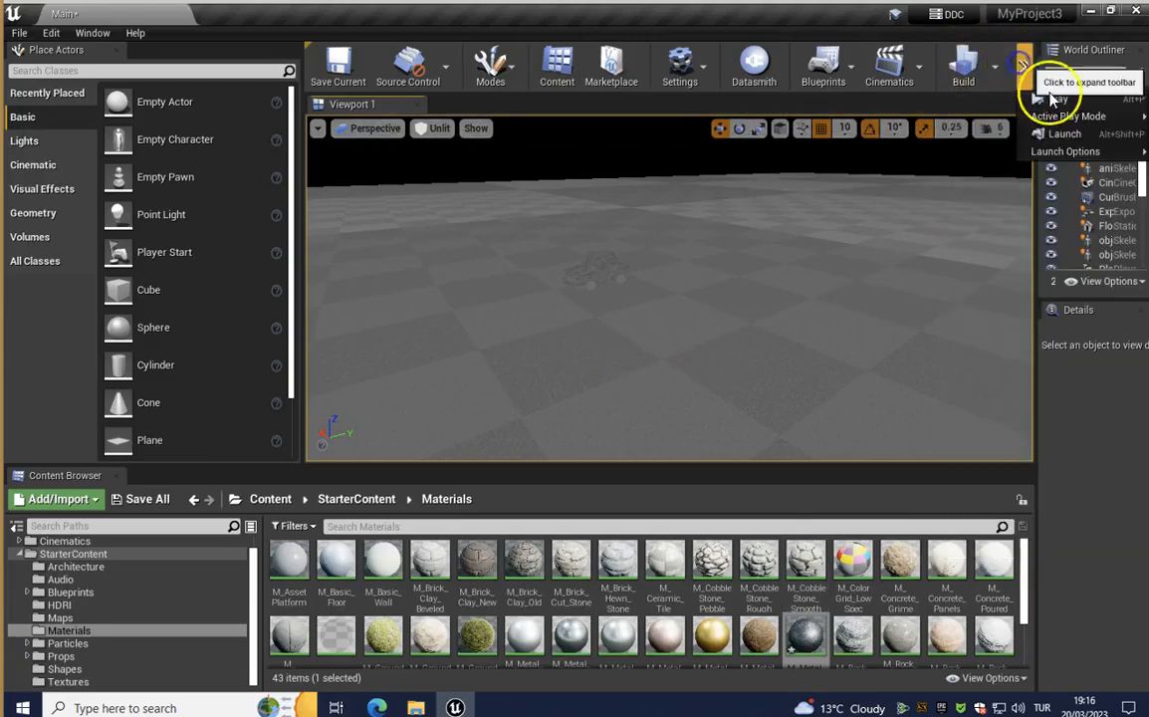
left_click(1054, 101)
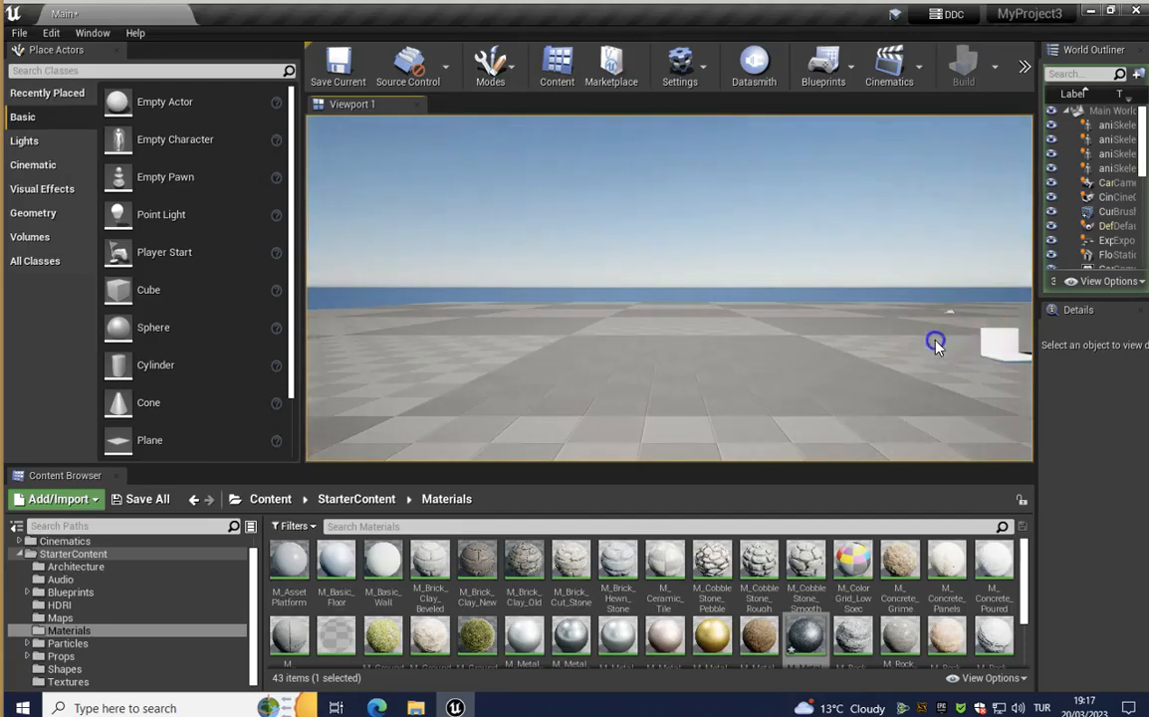
left_click(936, 343)
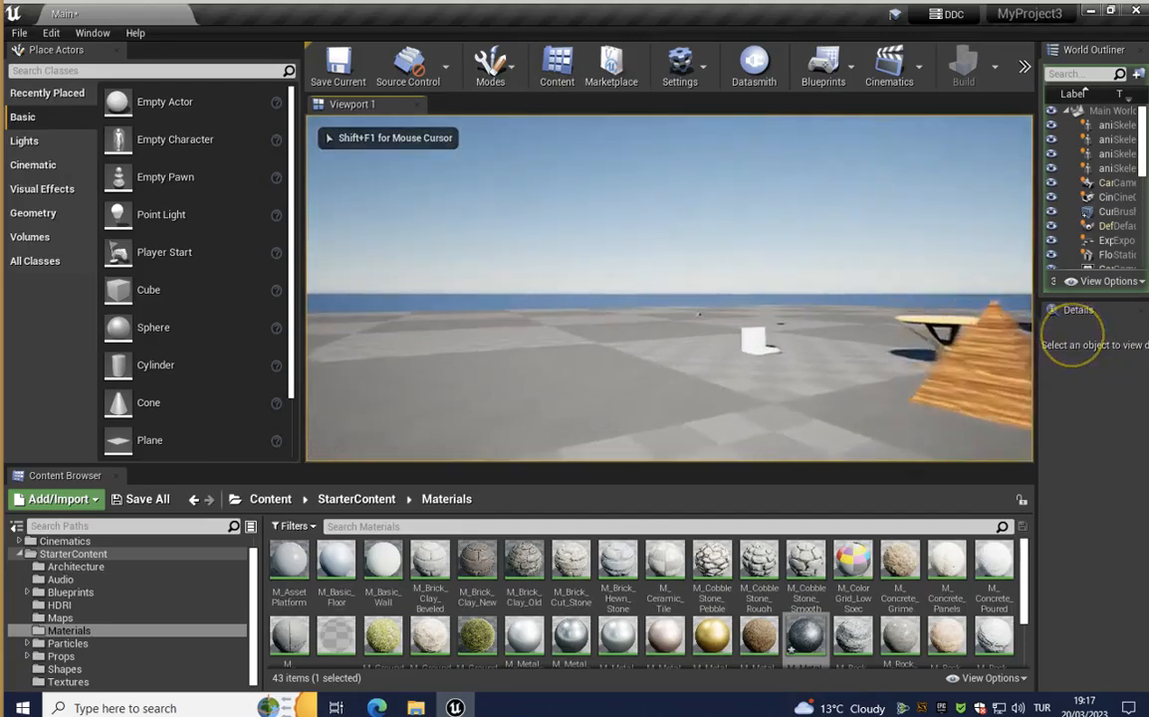
key("w")
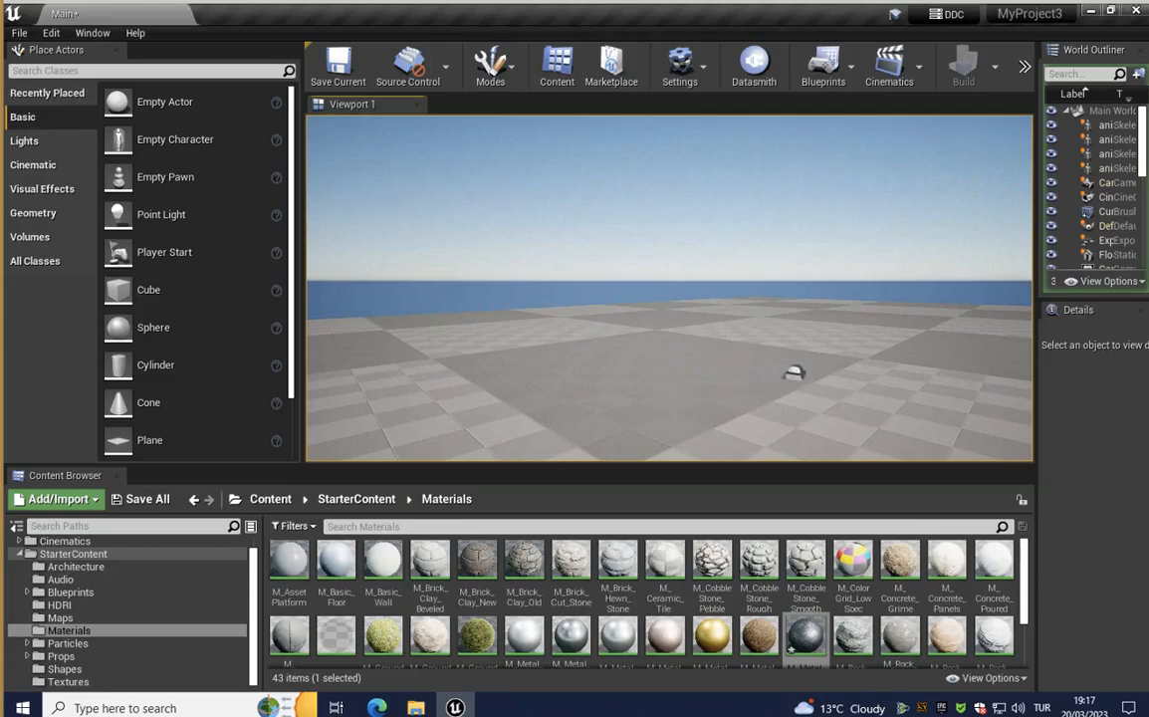
key("Escape")
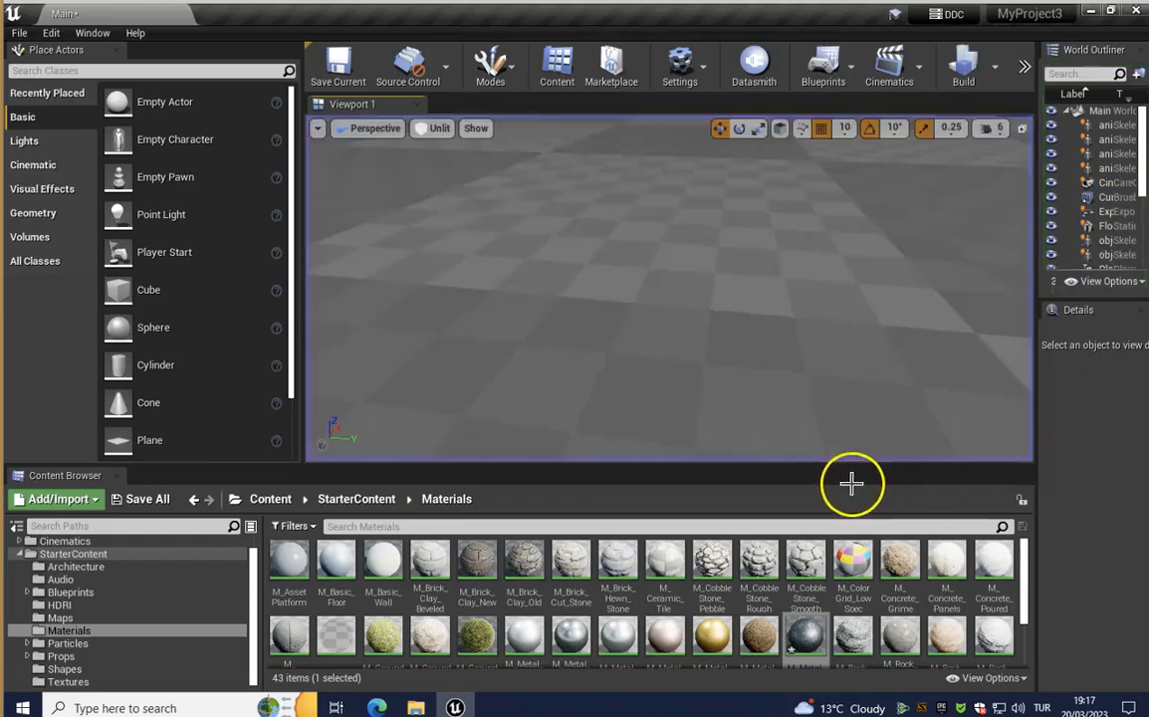